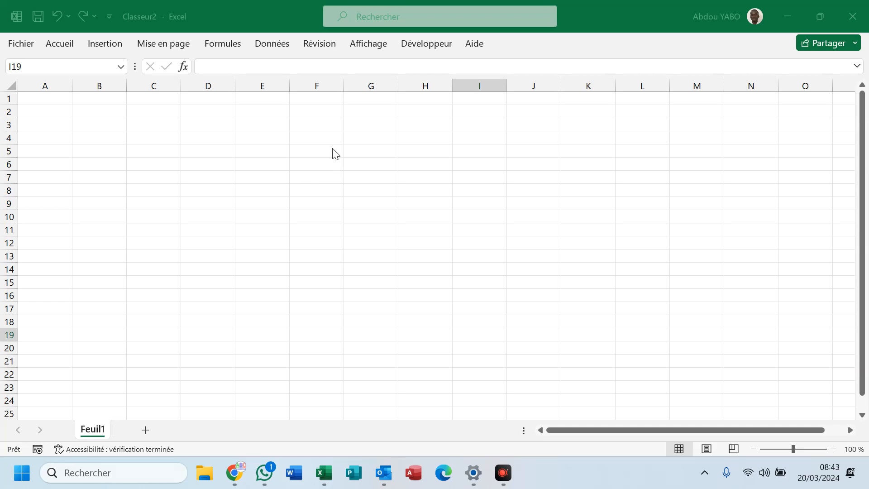
Step: Enter 1 and 2 in D2 and D3, and extend the number series down to D24
left_click(332, 168)
left_click(290, 154)
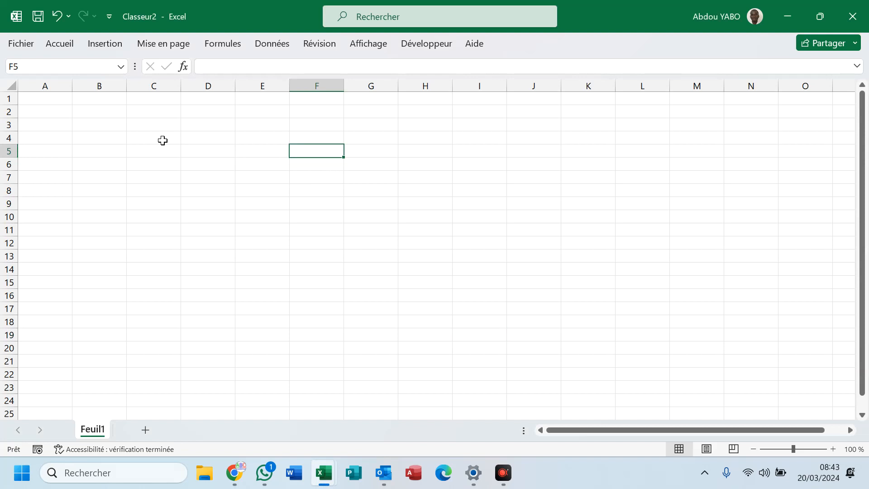
left_click(216, 113)
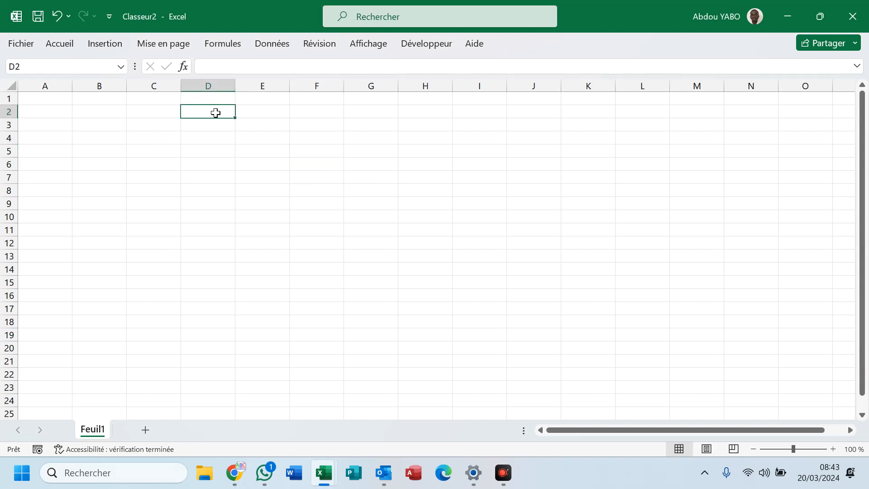
type("1")
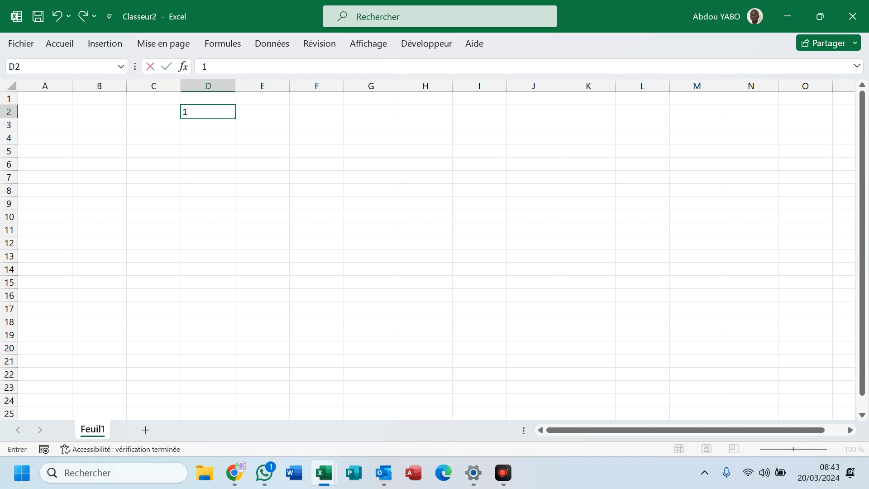
key("Return")
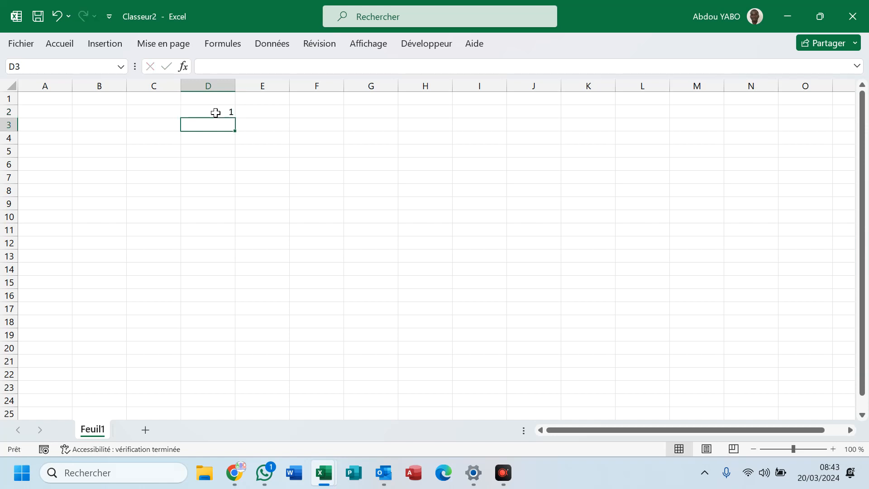
type("2")
left_click(240, 162)
left_click_drag(207, 114, 242, 406)
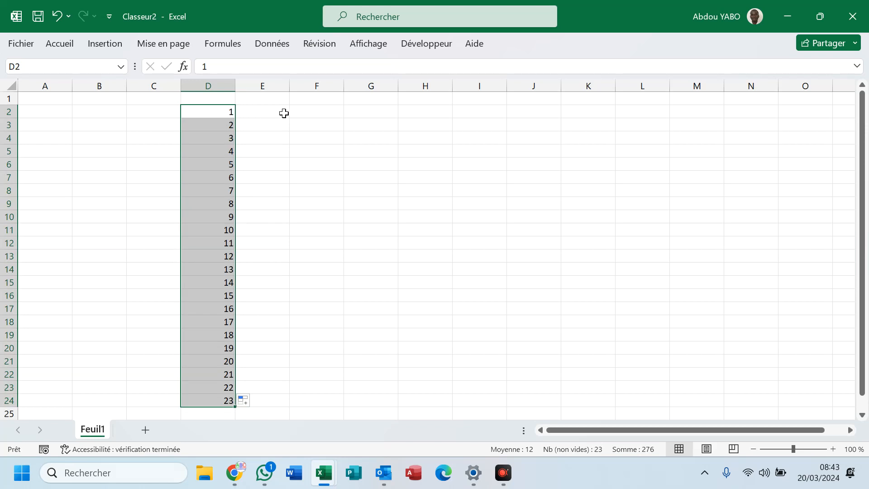
Step: Enter 0 and 5 in F2 and F3, and extend the series in increments of 5 down to F25
left_click(316, 112)
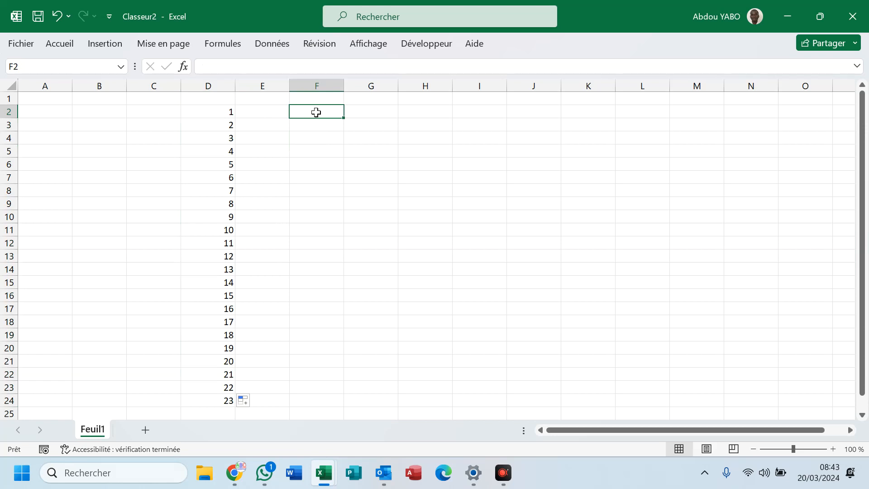
type("5")
key("BackSpace")
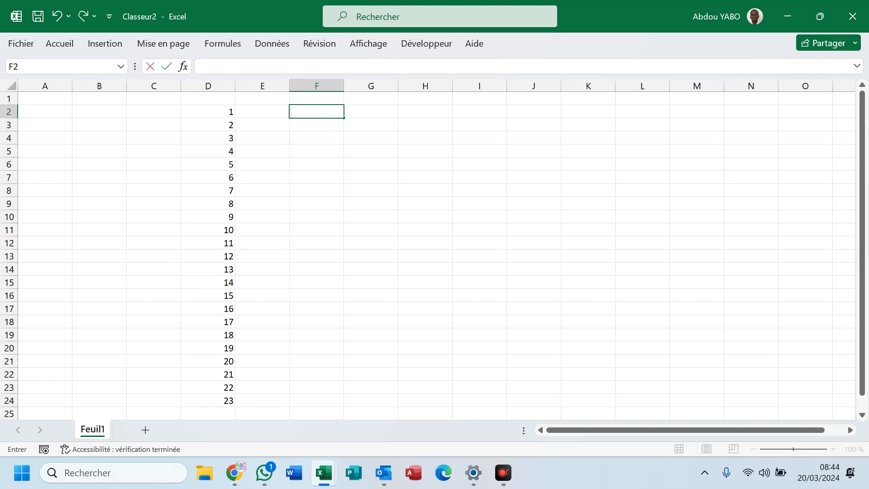
type("0")
left_click(332, 128)
type("5")
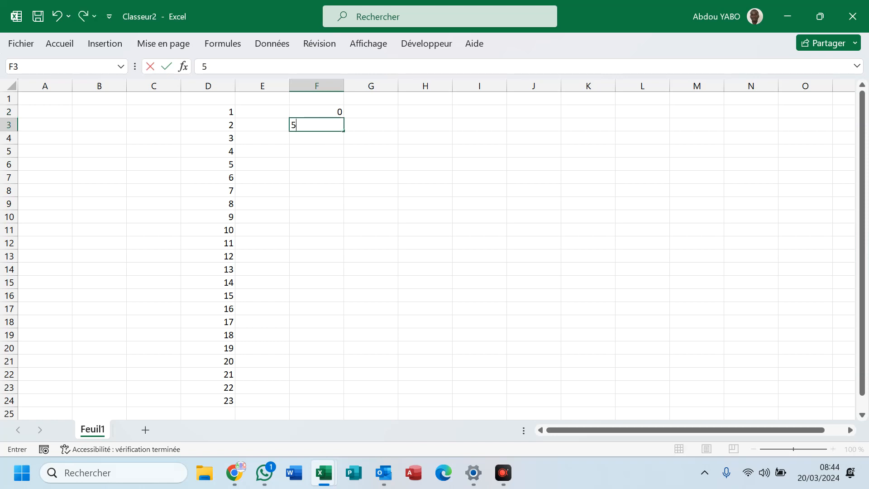
left_click(324, 168)
left_click_drag(333, 114, 327, 405)
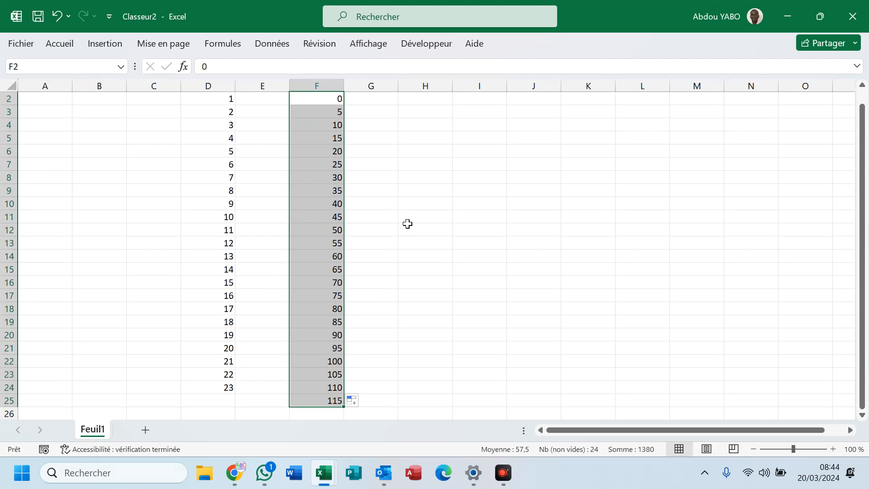
Step: Enter 1 in H2, fill it down to H20, and set the fill option to an incremented series
scroll(390, 209, "up", 1)
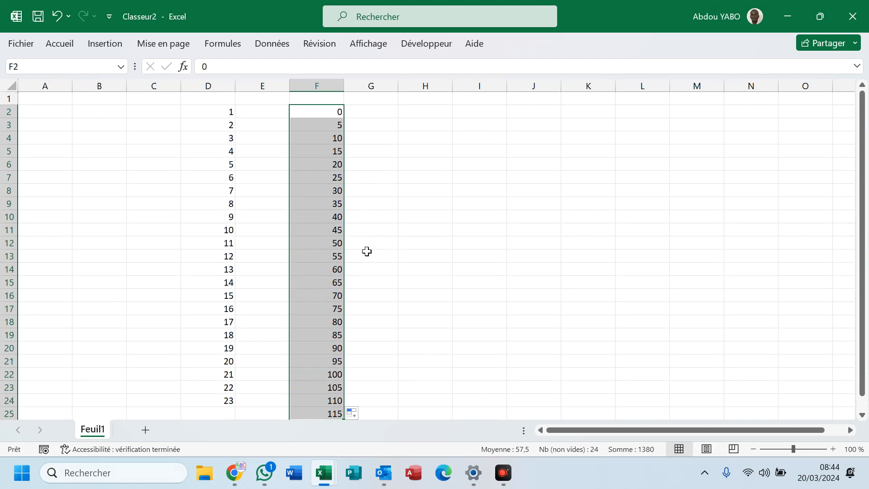
left_click(389, 136)
left_click(428, 109)
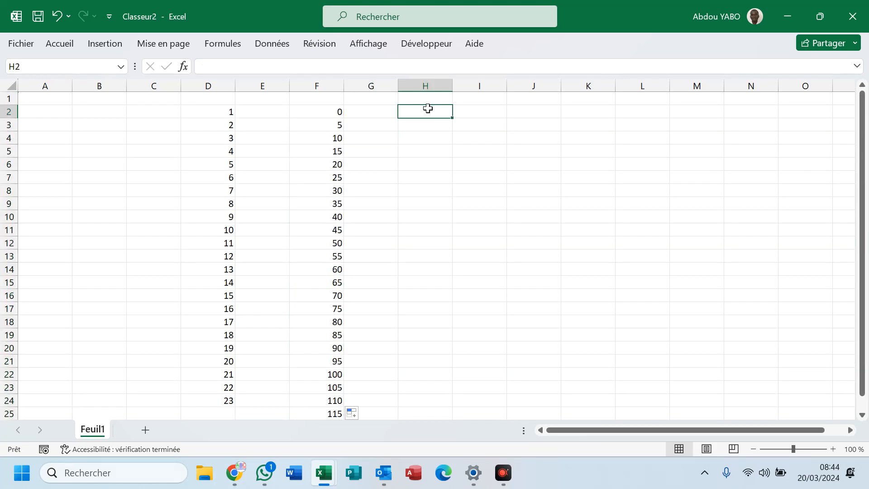
type("1")
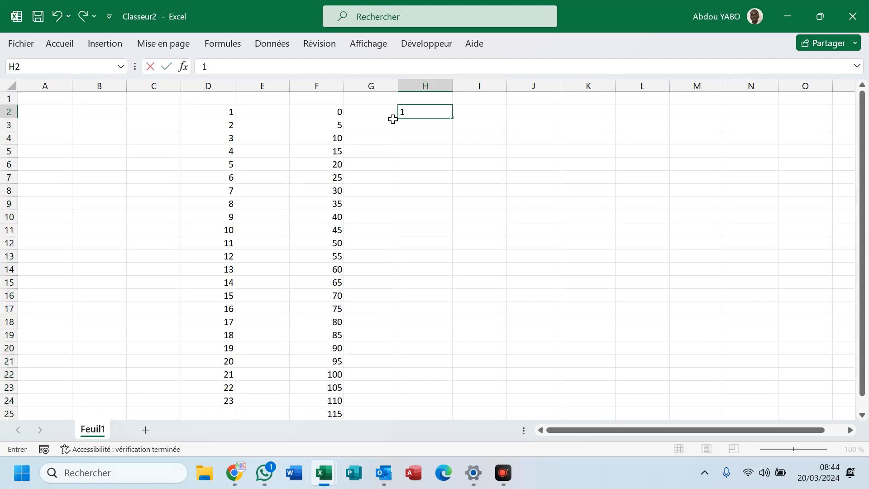
left_click_drag(454, 119, 451, 354)
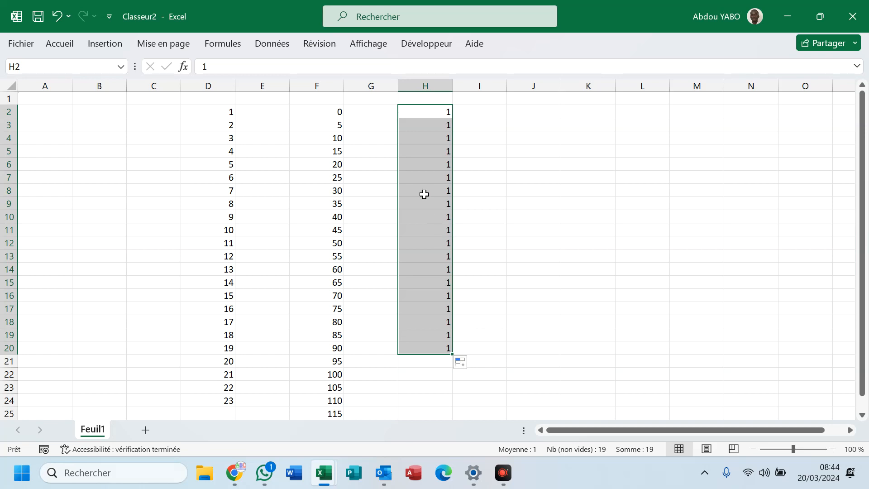
left_click(472, 364)
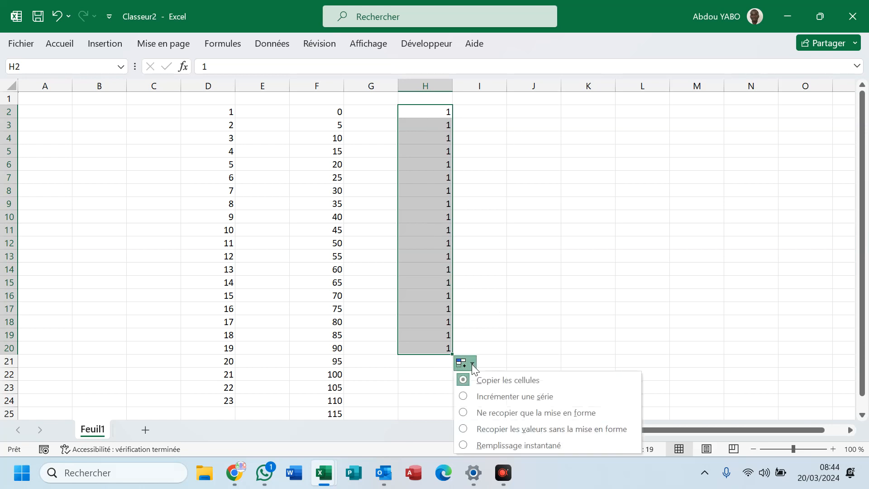
left_click(530, 402)
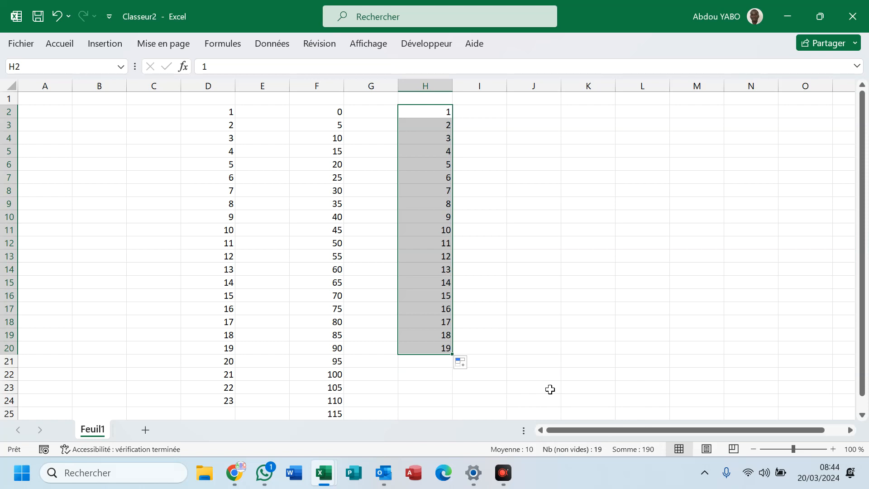
Step: Clear the contents of the range C2:J32 that holds the three number series
left_click(516, 252)
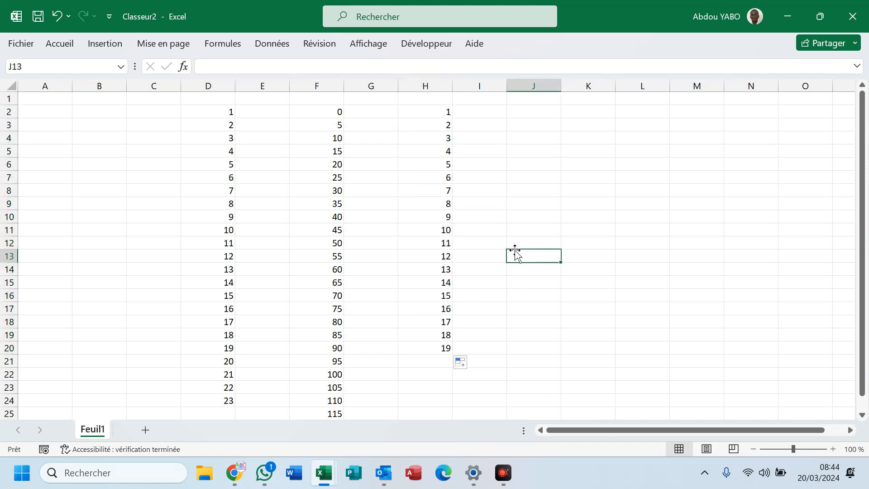
scroll(480, 247, "down", 1)
scroll(480, 247, "up", 1)
scroll(339, 136, "down", 3)
scroll(336, 142, "up", 3)
left_click_drag(169, 111, 517, 397)
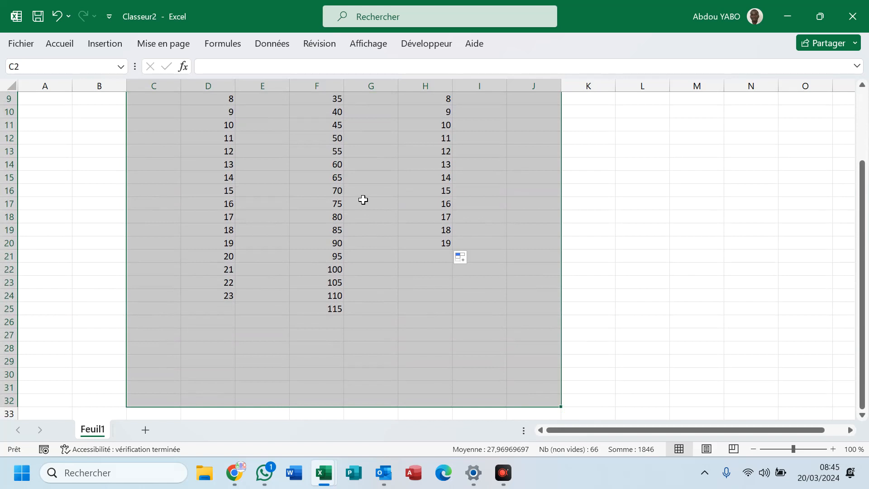
key("Delete")
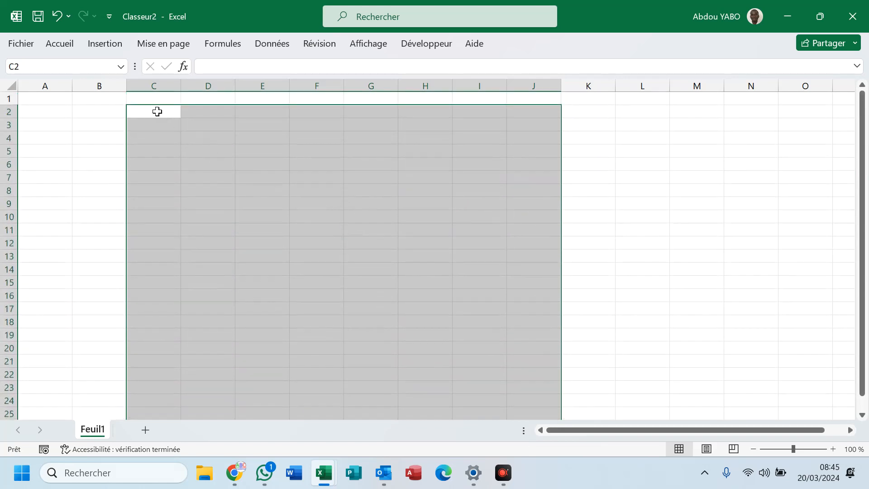
Step: Enter the header Code in C1 and the header Prénom in D1
left_click(157, 112)
left_click(162, 99)
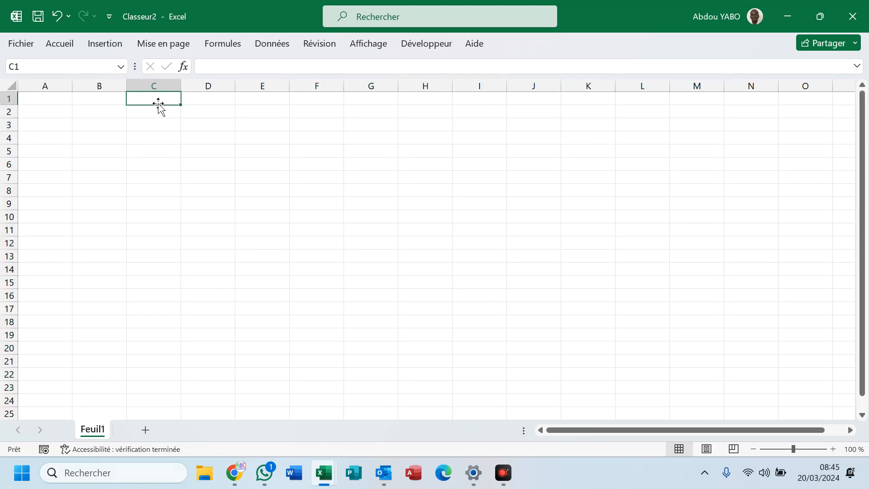
type("Code")
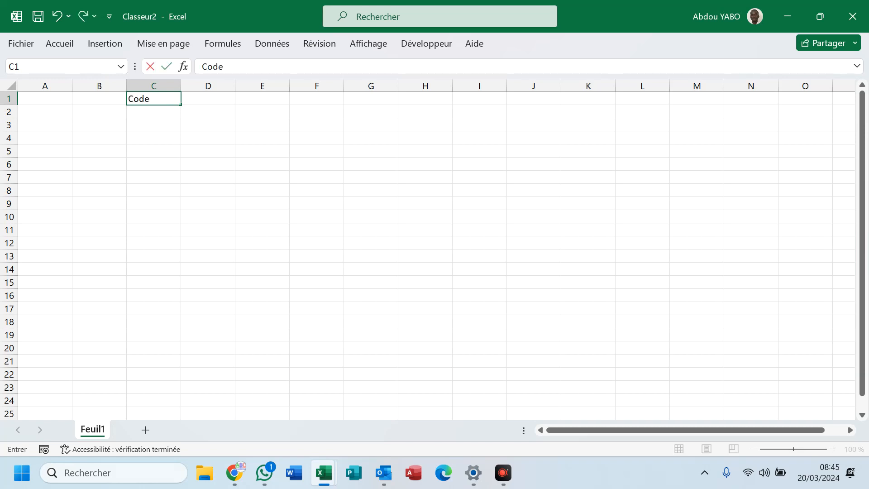
left_click(203, 96)
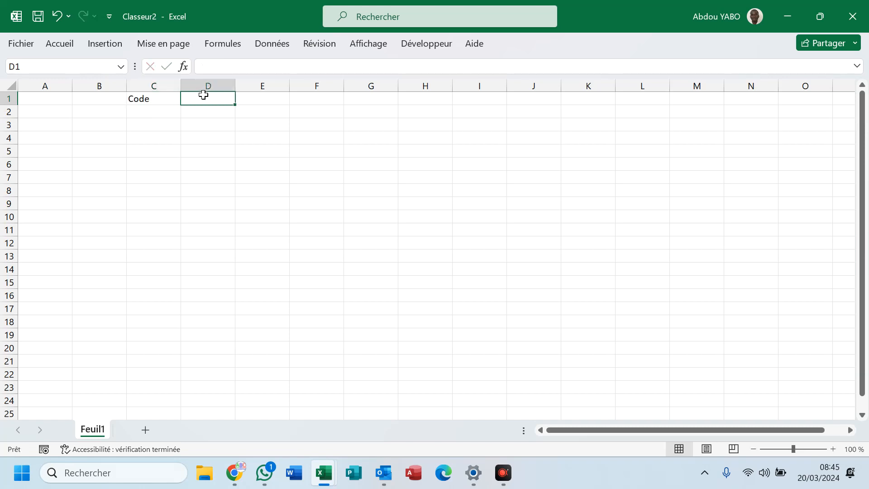
type("Prénom")
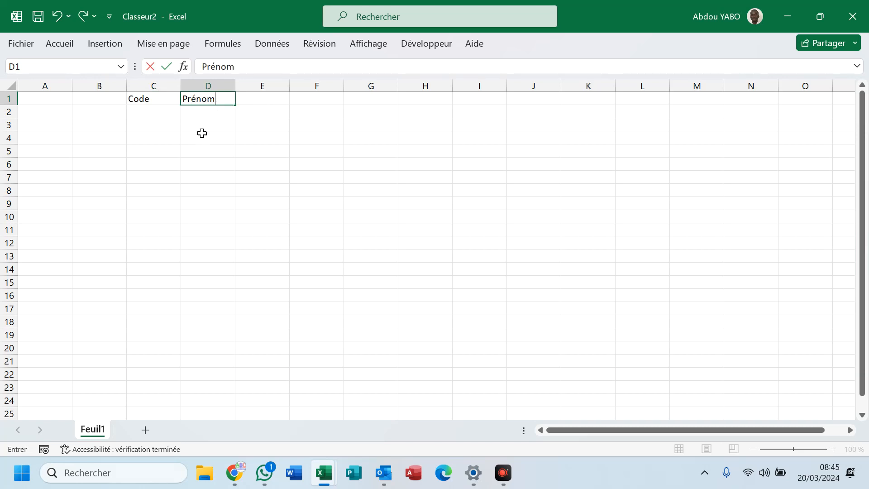
Step: Move the Prénom header to E1 and enter the header Date in D1
left_click(246, 101)
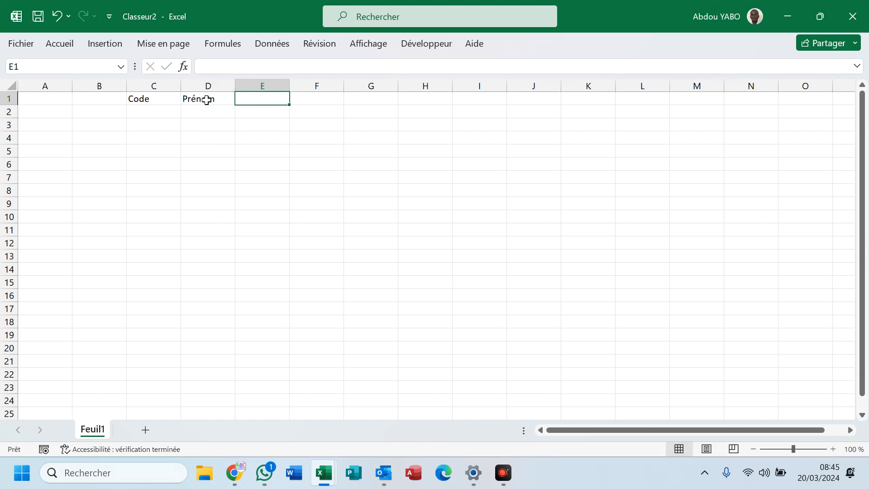
left_click(198, 100)
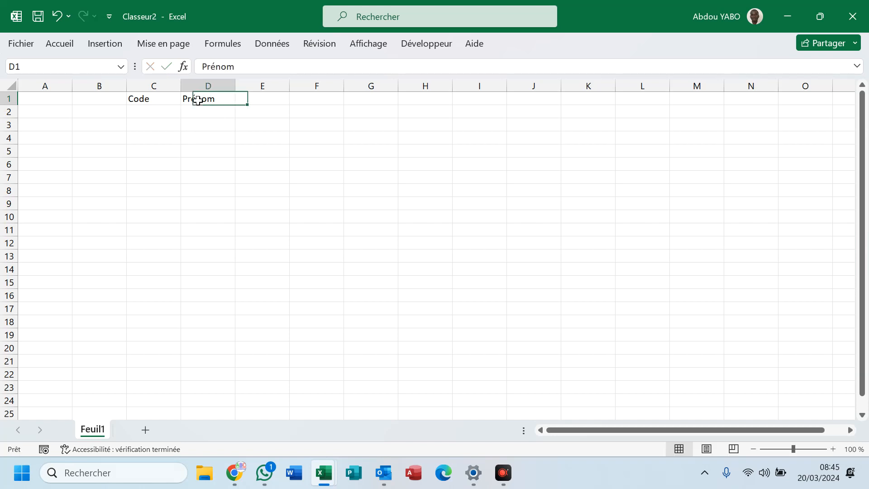
mouse_move(210, 109)
left_mouse_down()
mouse_move(262, 112)
mouse_move(207, 100)
left_mouse_up()
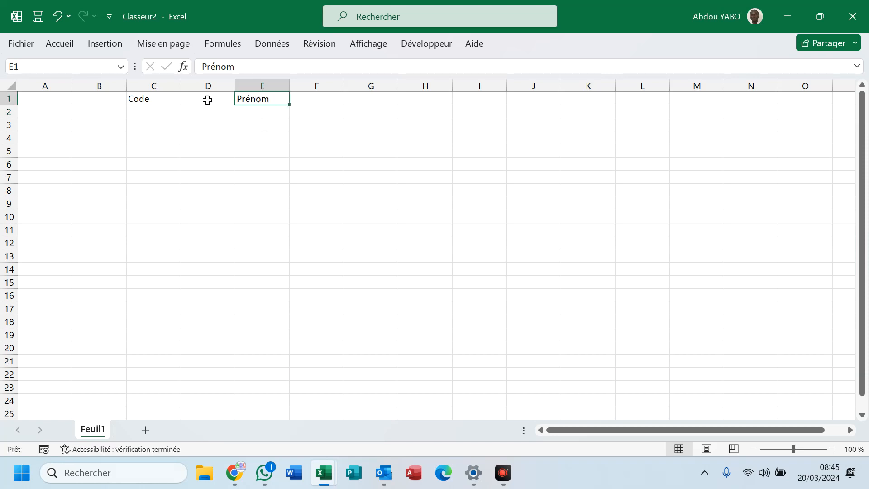
left_click(208, 100)
type("Da")
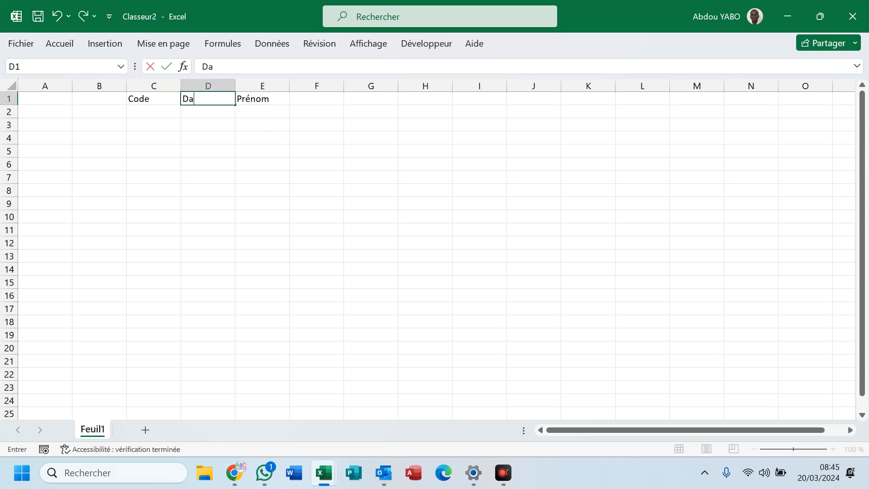
type("te")
left_click(251, 142)
left_click(198, 99)
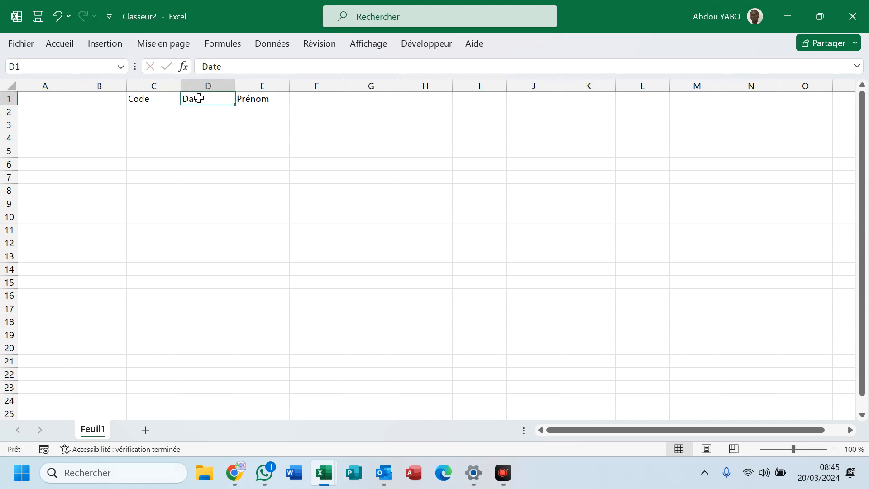
Step: Convert the header range C1:E1 into a table that has headers
left_click(149, 101)
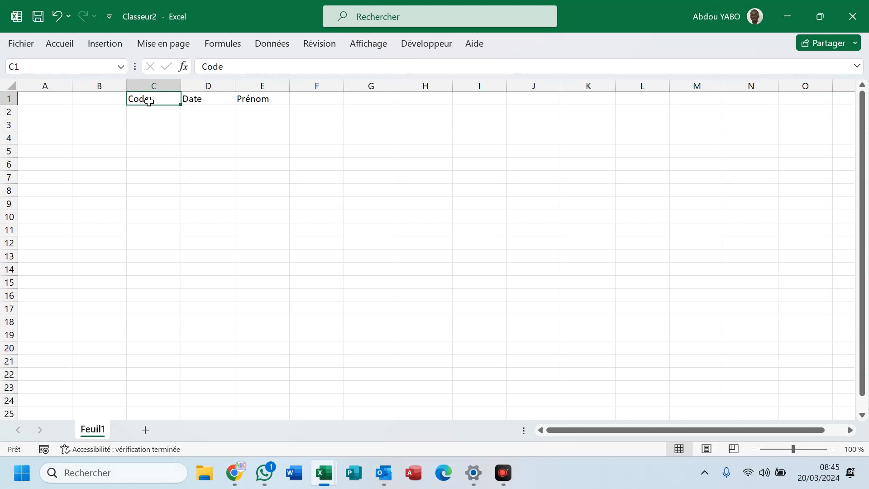
key("ctrl+t")
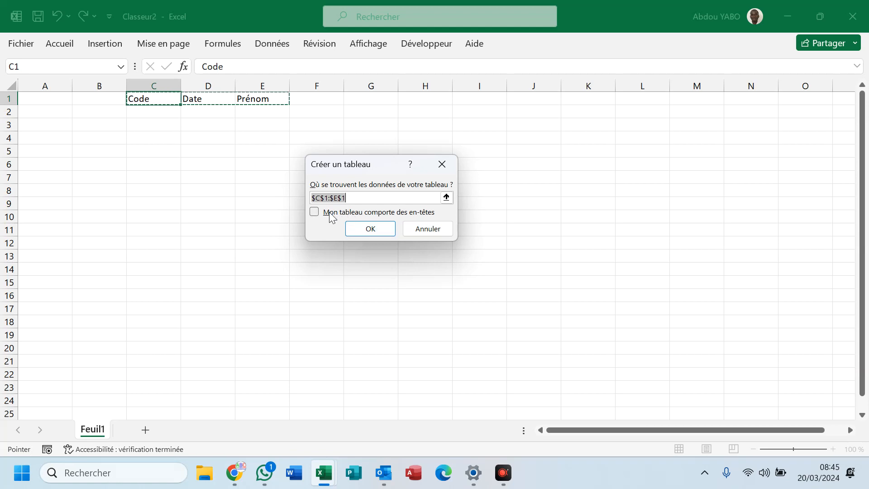
left_click(329, 211)
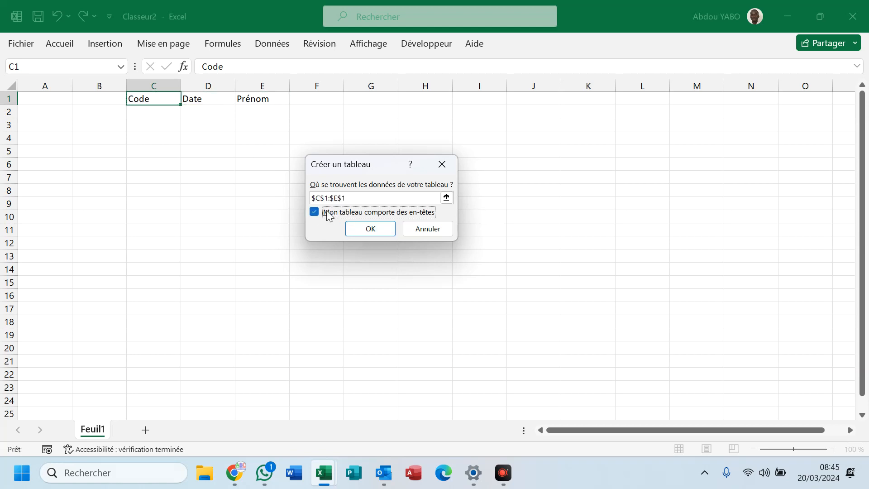
left_click(369, 228)
left_click(259, 166)
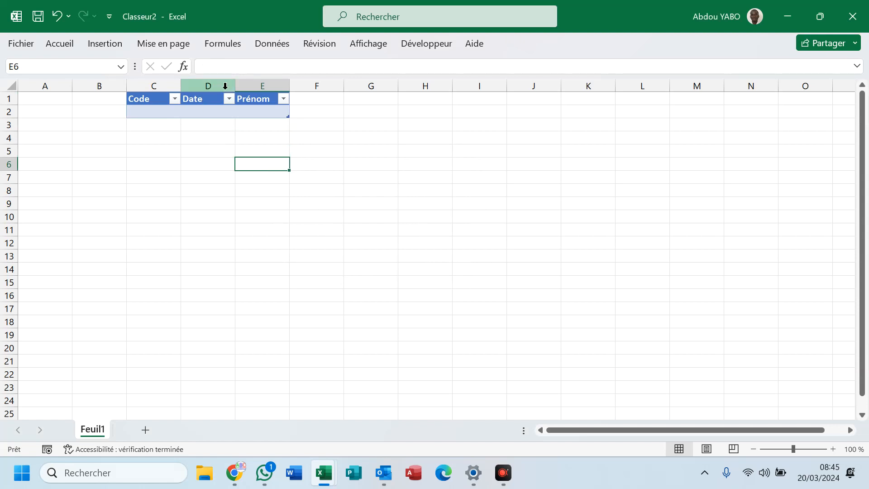
Step: Widen the Date, Prénom and Code columns of the table
left_click_drag(235, 85, 328, 88)
left_click_drag(381, 82, 441, 88)
left_click_drag(177, 86, 213, 86)
Step: Enter the formula =LIGNE()-1 in the first data cell of the Code column, C2
left_click(161, 111)
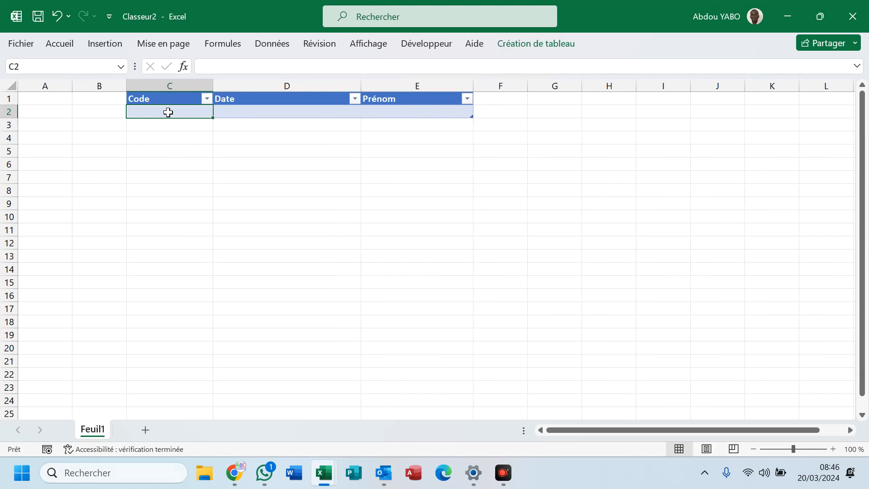
left_click(820, 424)
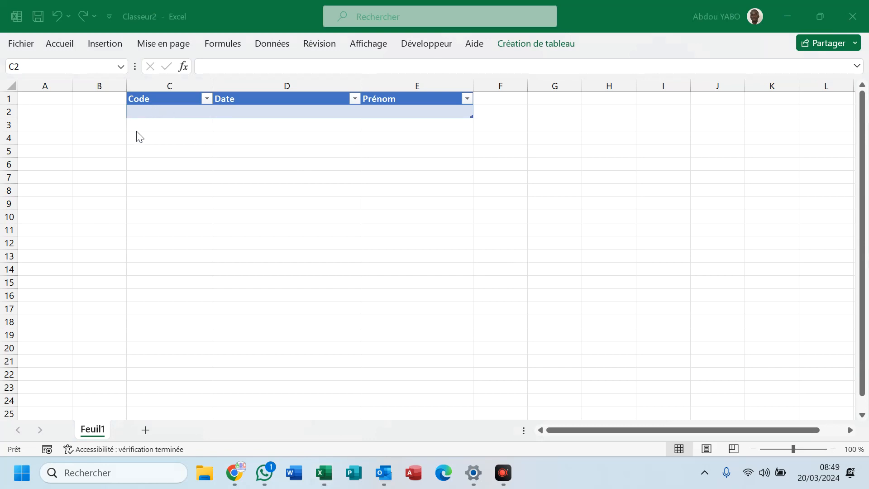
left_click(155, 110)
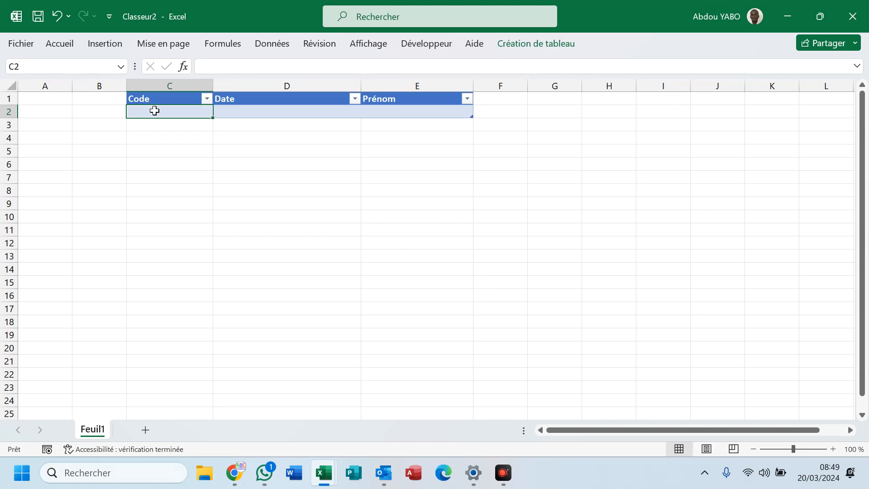
type("=lin")
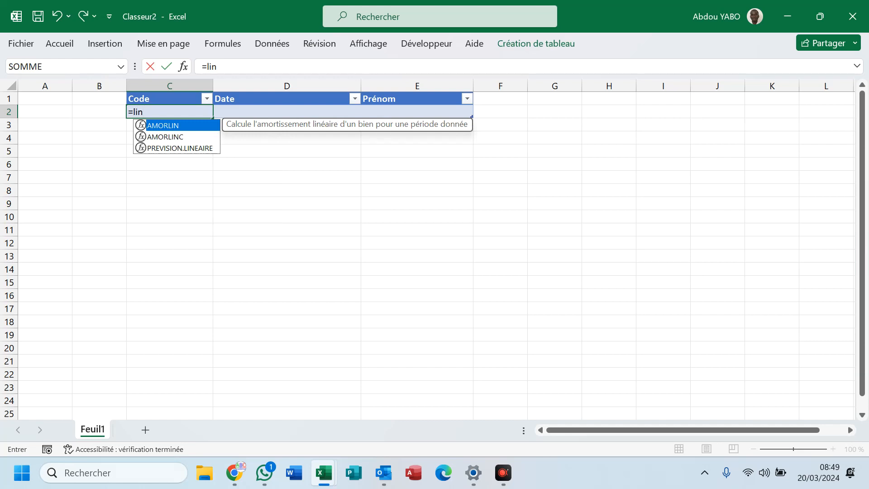
key("BackSpace")
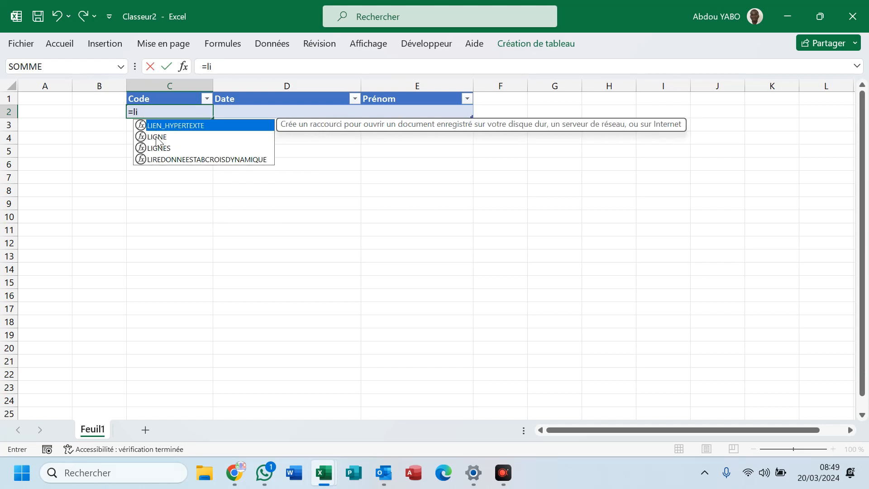
left_click(207, 135)
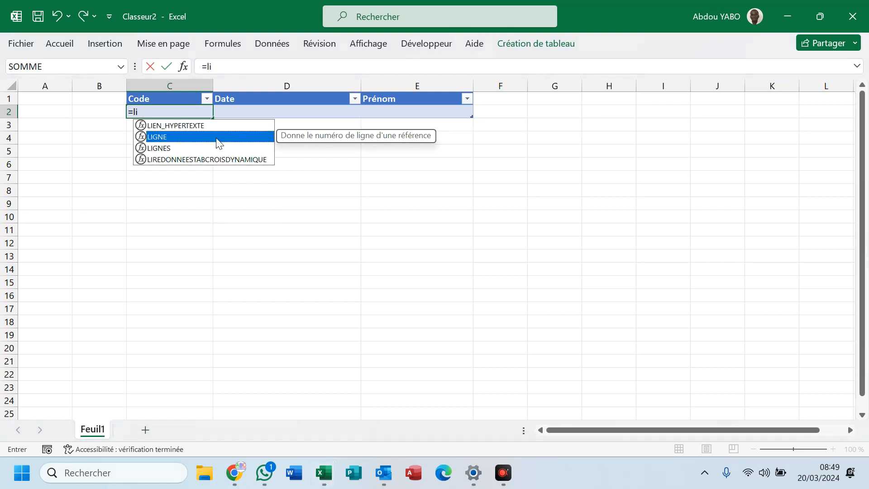
double_click(216, 138)
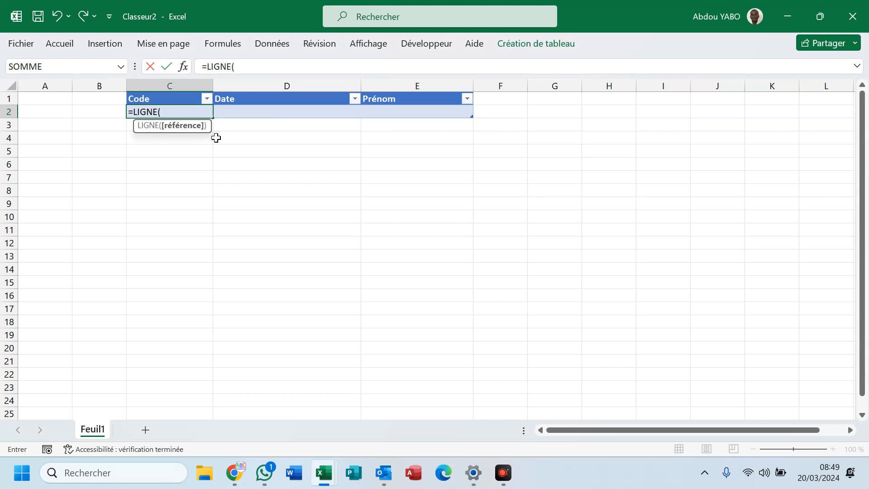
type(")-")
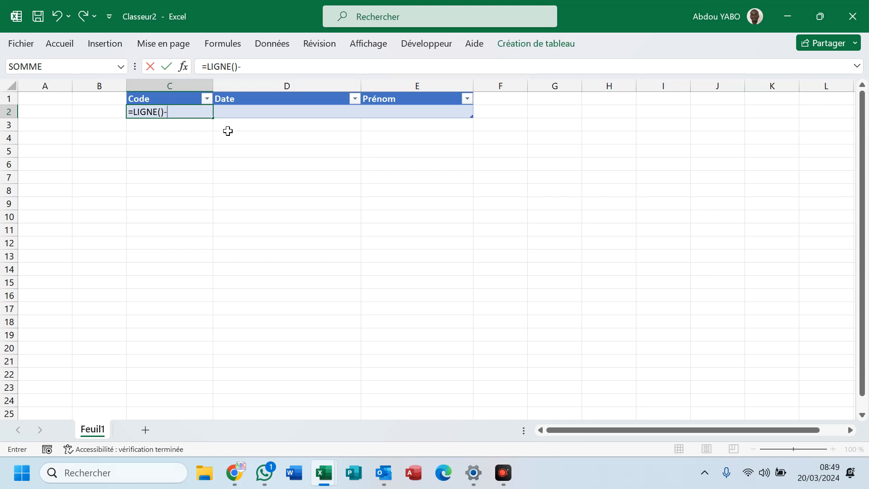
type("1")
key("Return")
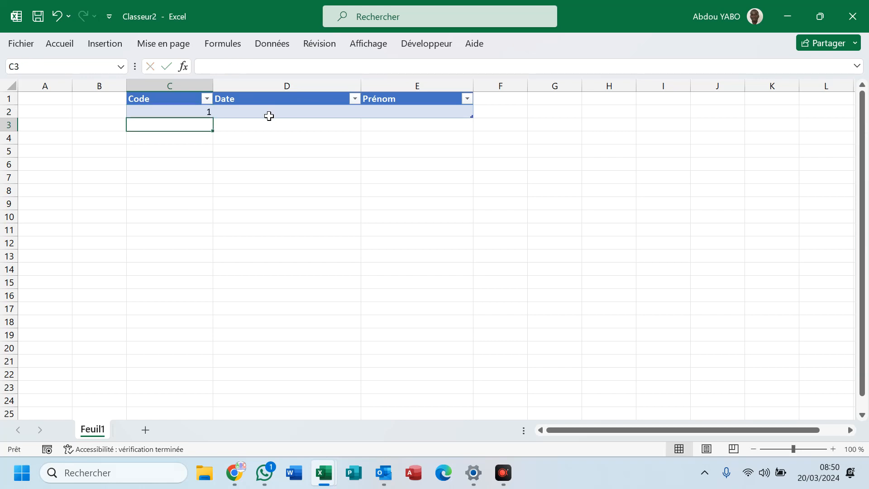
left_click(206, 111)
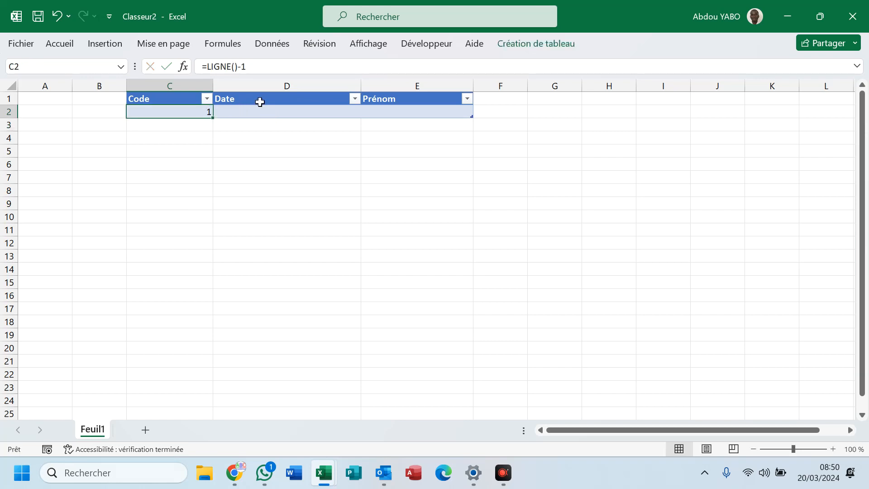
Step: Insert the current date 20/03/2024 in D2 and enter a first name in the Prénom cell E2
left_click(245, 110)
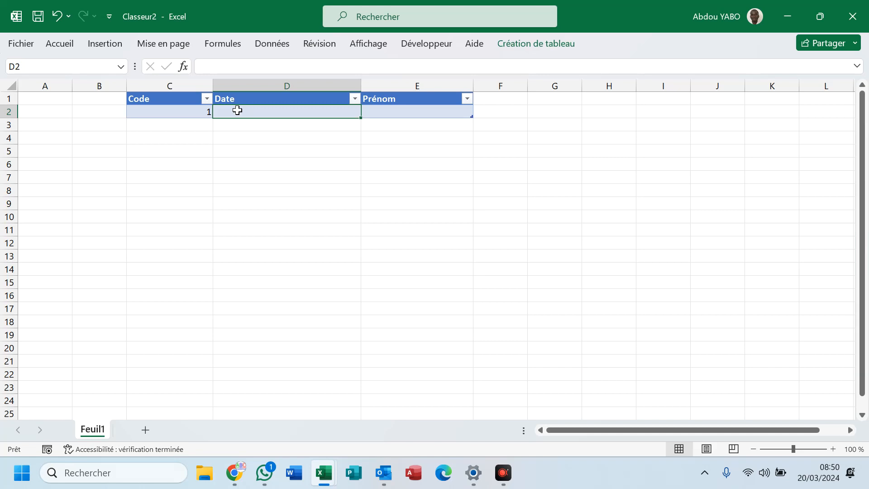
key("ctrl+semicolon")
left_click(387, 113)
type("Ali")
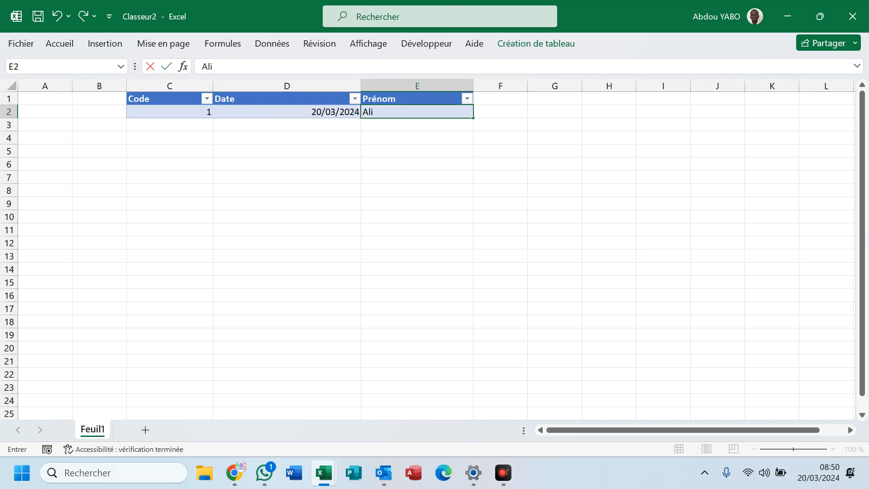
left_click(309, 138)
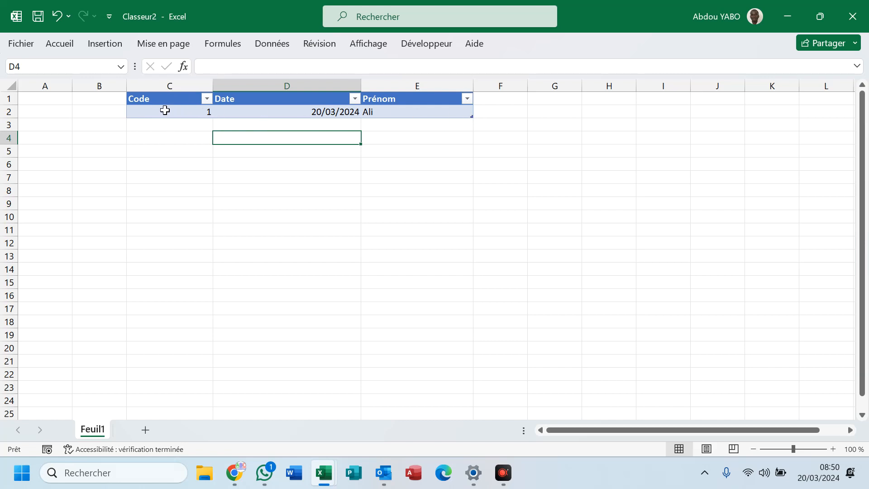
Step: Add a second table row with the date 5/4 in D3 and the sample text fghg in E3
left_click(264, 124)
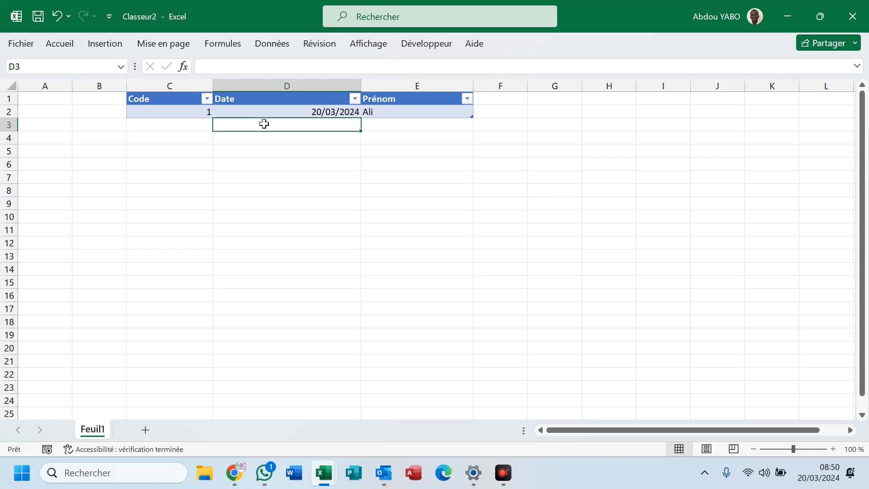
type("fg")
key("BackSpace")
key("BackSpace")
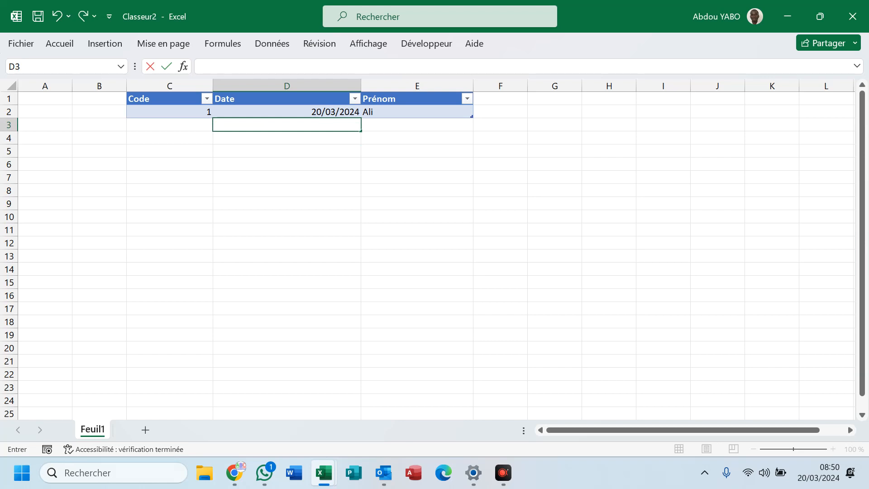
type("5/4")
left_click(384, 121)
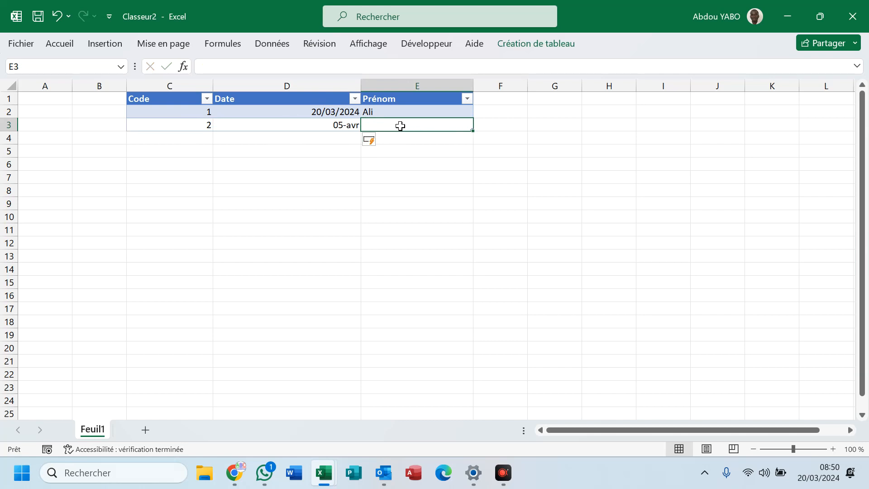
type("fghg")
Step: Extend the Prénom column with the sample entries lm!, lmlml and ghyuuu in E4, E5 and E6
left_click(389, 134)
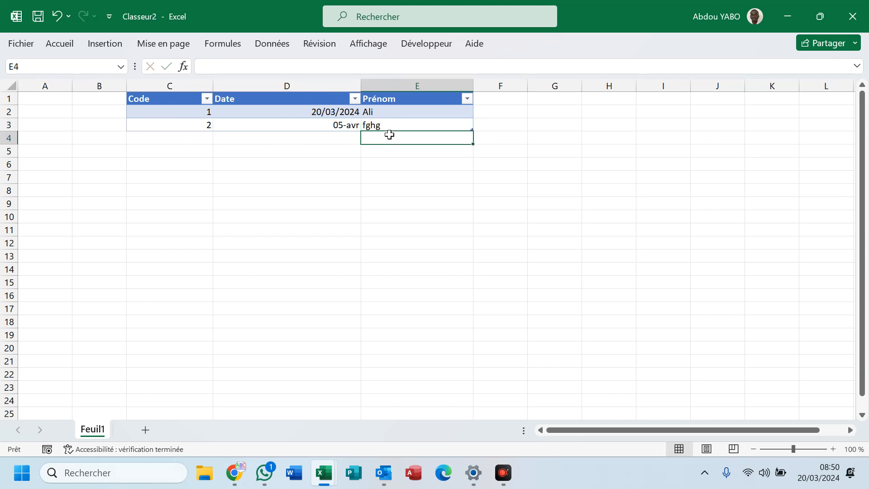
type("lm!")
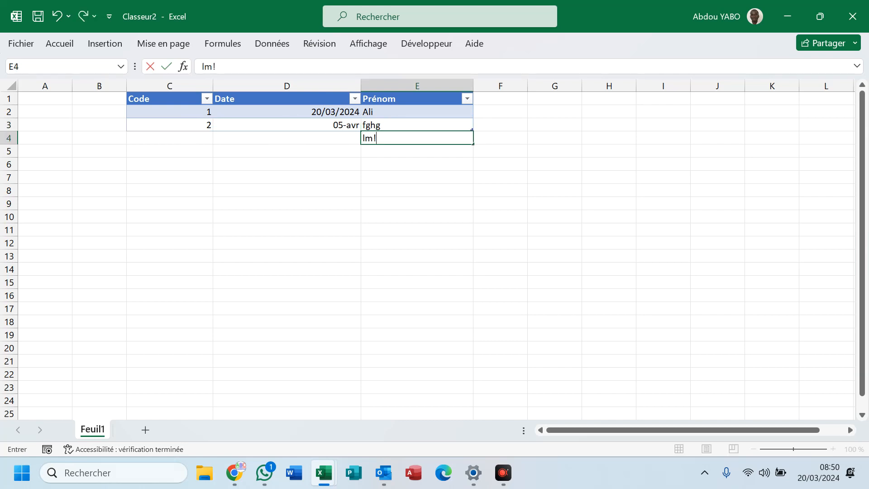
left_click(390, 152)
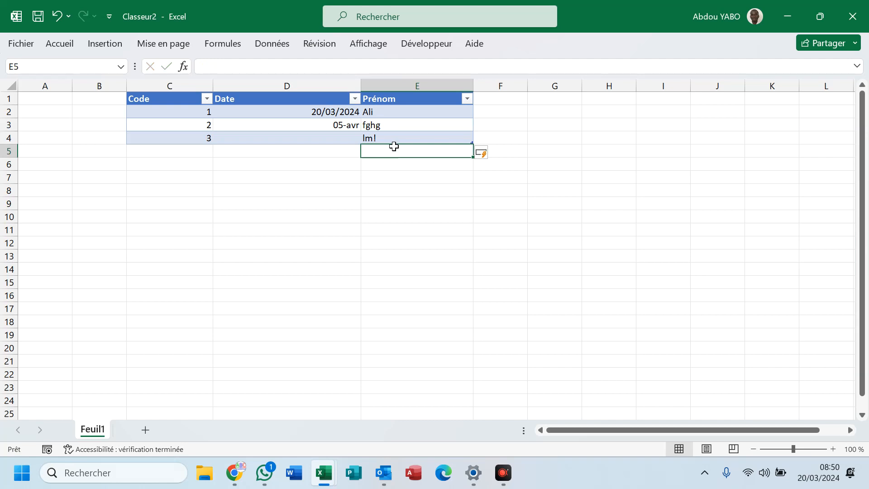
type("lmlml")
left_click(382, 163)
type("gh")
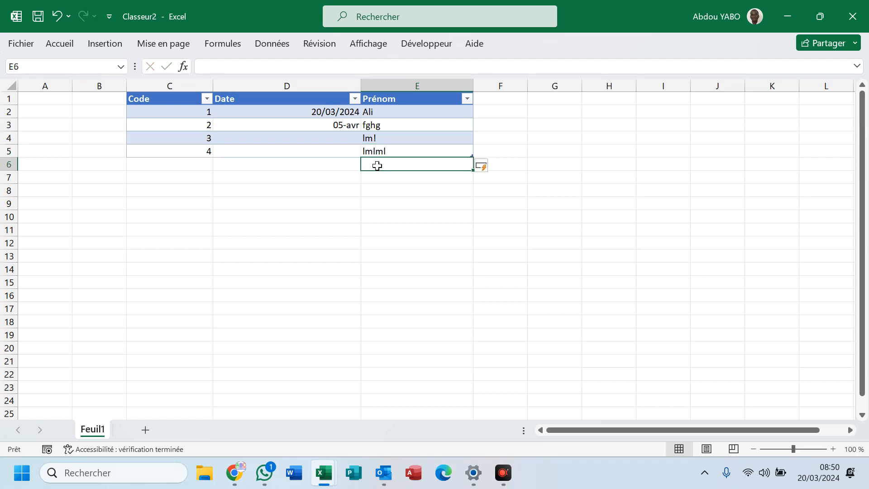
type("yuuu")
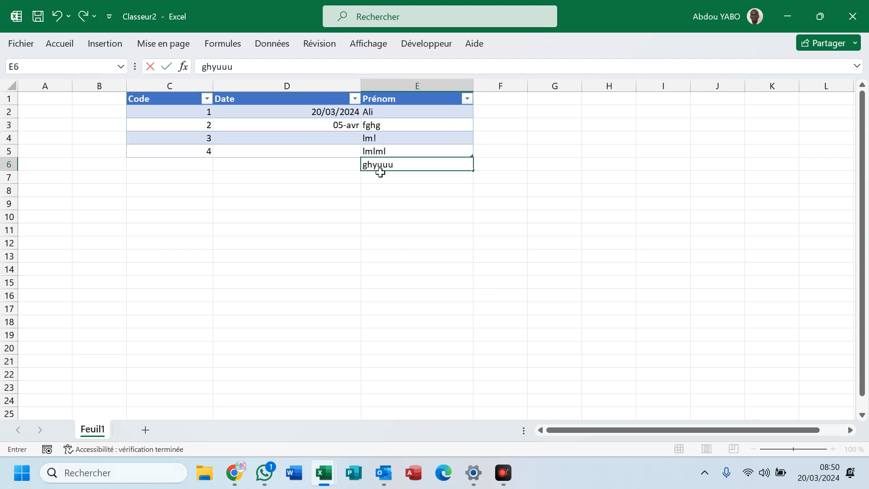
Step: Try to enter -uè-è as the next Prénom entry in E7
left_click(381, 174)
type("-uè-è")
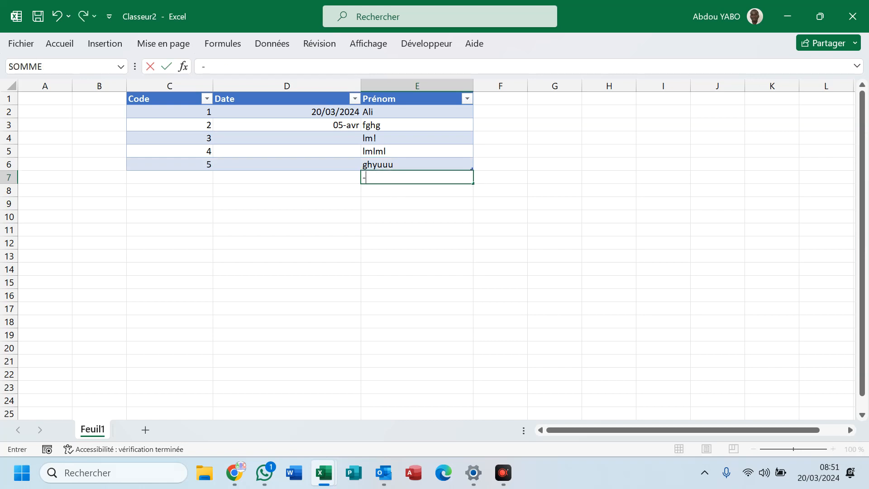
left_click(394, 193)
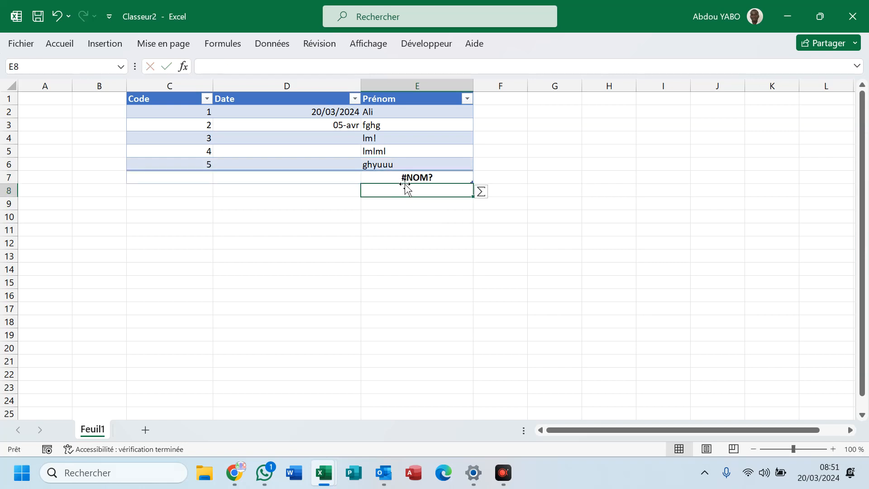
left_click(409, 179)
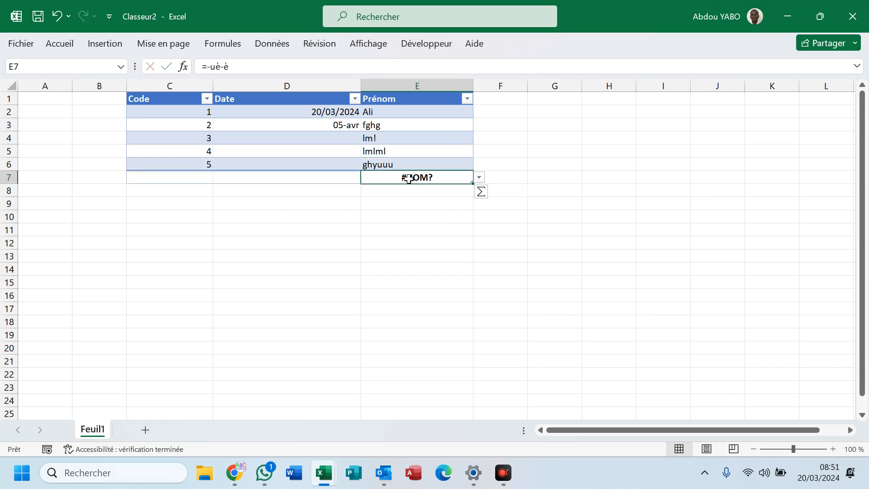
left_click(478, 178)
left_click(478, 179)
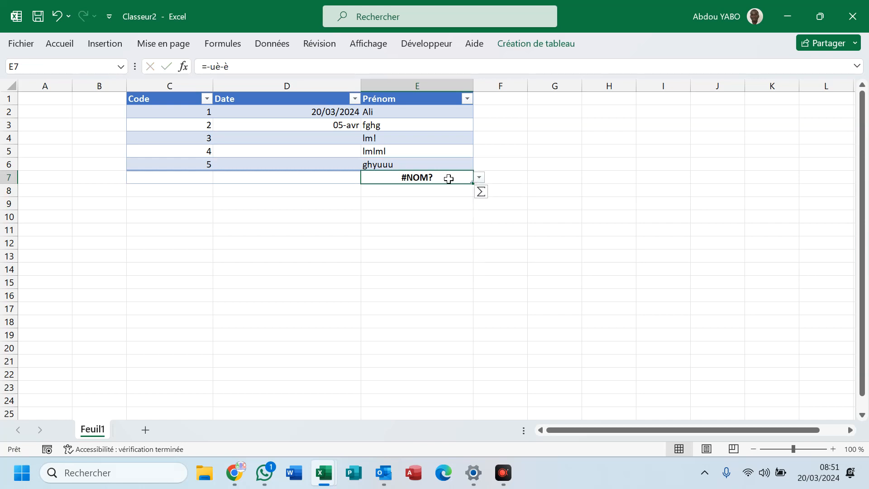
left_click(276, 179)
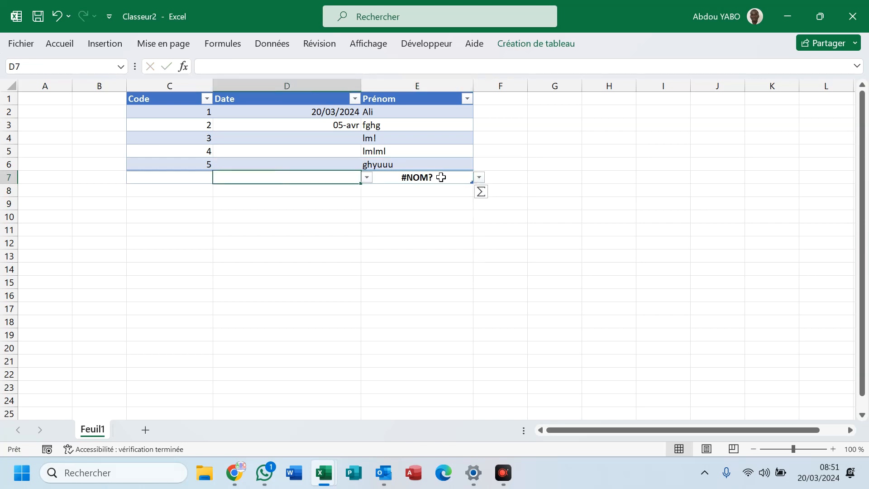
left_click(442, 177)
left_click(496, 178)
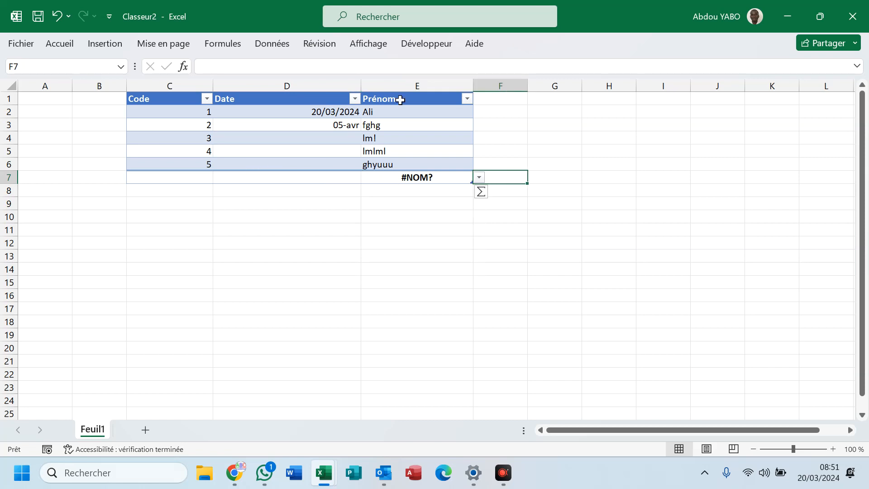
Step: Turn off the total row (Ligne Total) of the Code, Date and Prénom table
left_click(410, 123)
left_click(520, 44)
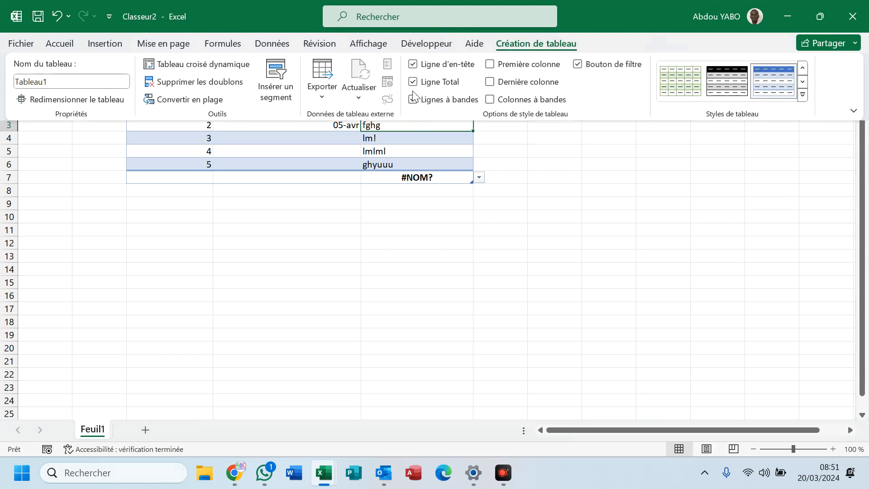
left_click(412, 82)
left_click(462, 196)
Step: Enter gfd as the next Prénom entry in E7, directly below the table's last row
left_click(426, 177)
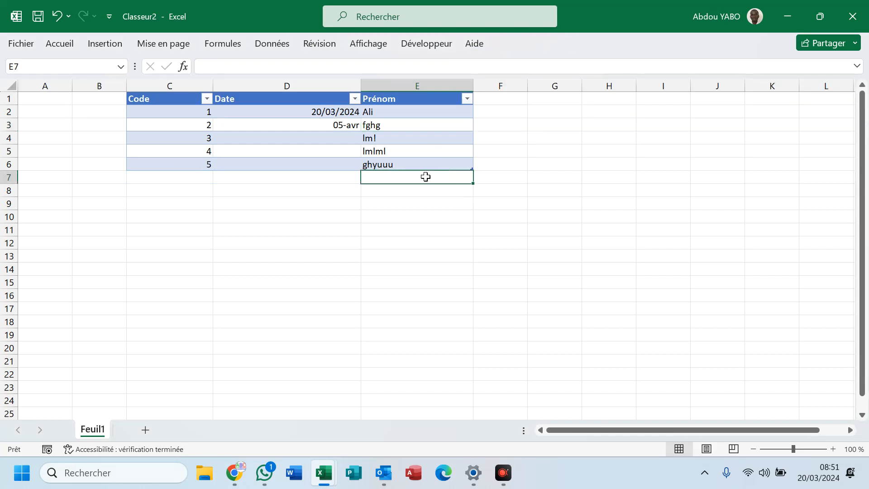
type("g")
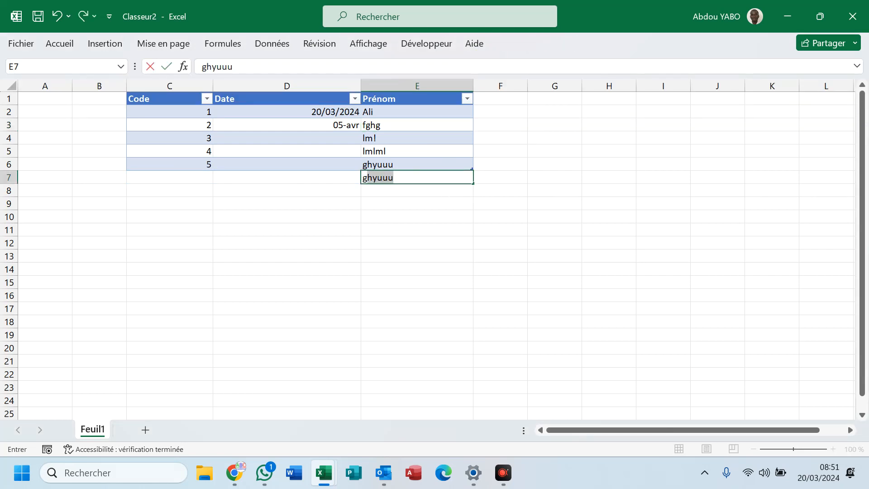
type("fd")
key("Return")
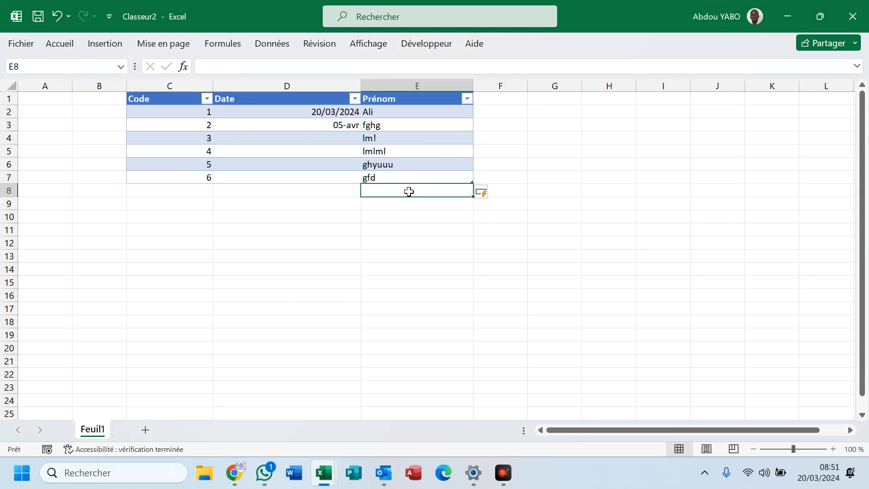
left_click(280, 189)
left_click(386, 192)
left_click(259, 219)
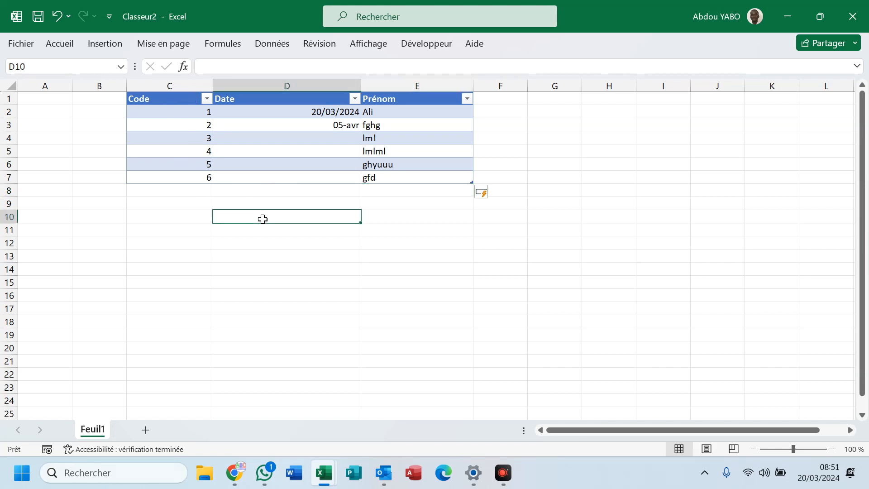
left_click(368, 215)
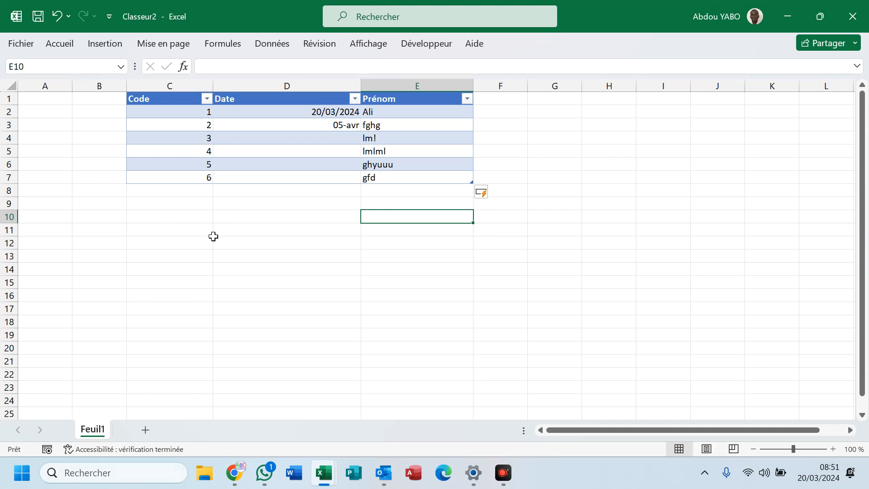
Step: Create a three-column table from the range C10:E10, without marking the selection as containing headers
left_click(171, 218)
left_click_drag(175, 218, 404, 252)
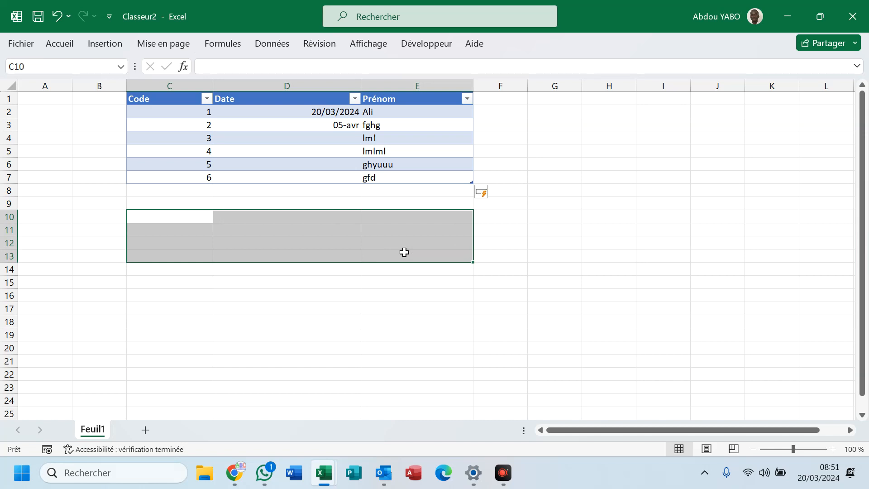
left_click(396, 284)
left_click_drag(188, 221, 442, 218)
key("ctrl+t")
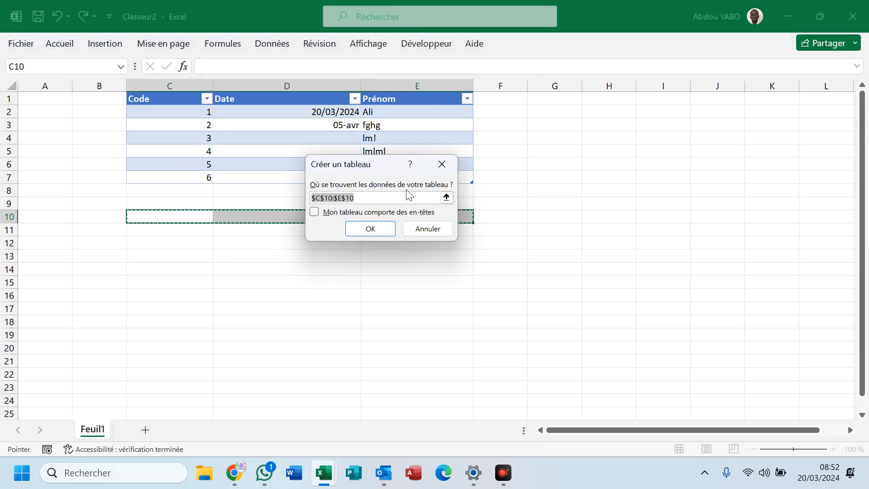
left_click(374, 225)
left_click(283, 265)
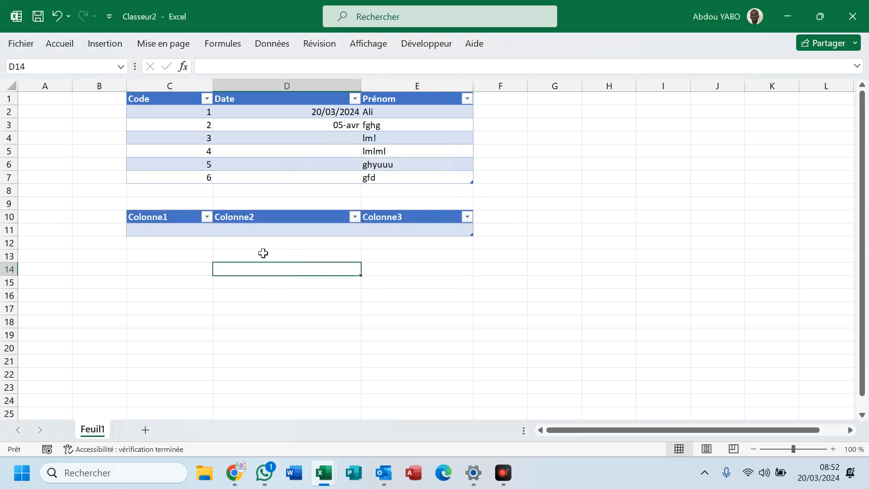
Step: Write the formula =LIGNE()-10 in C11, the first Colonne1 cell of the second table
left_click(162, 230)
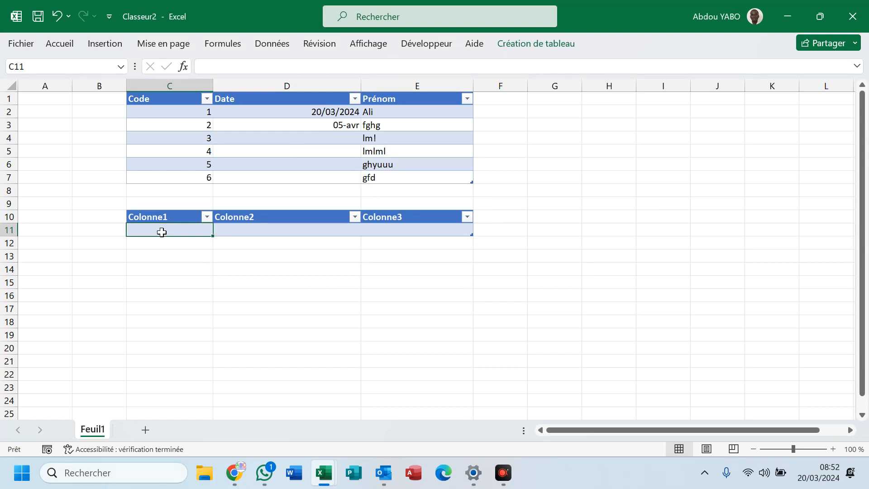
type("=")
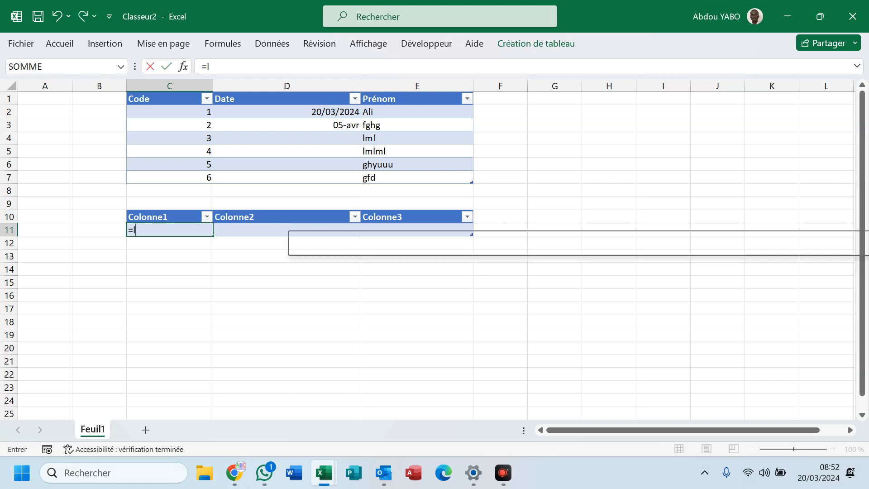
type("li")
left_click(167, 254)
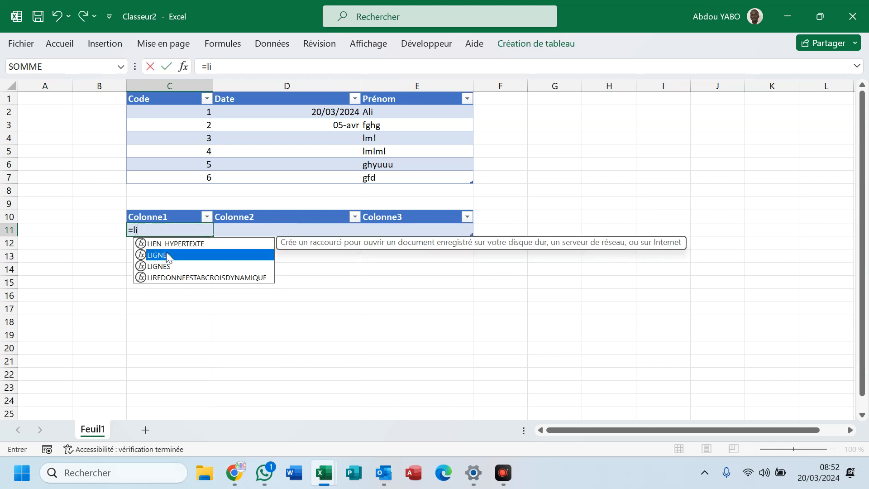
double_click(165, 253)
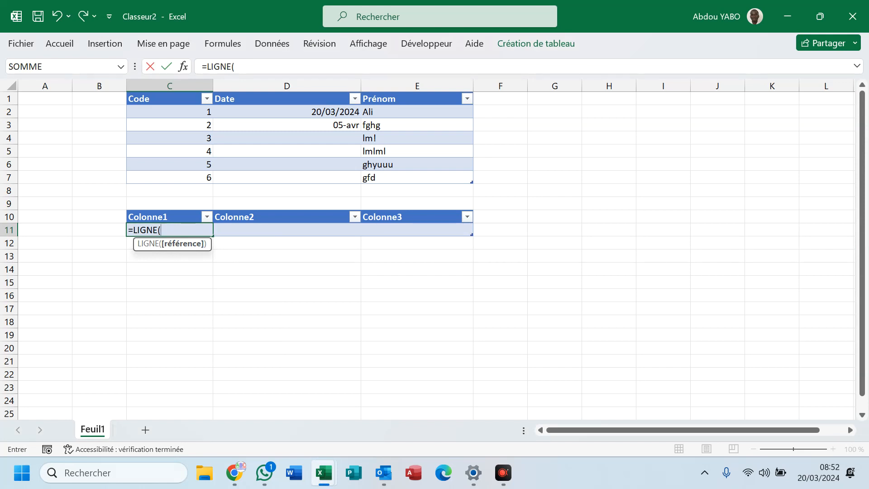
type(")")
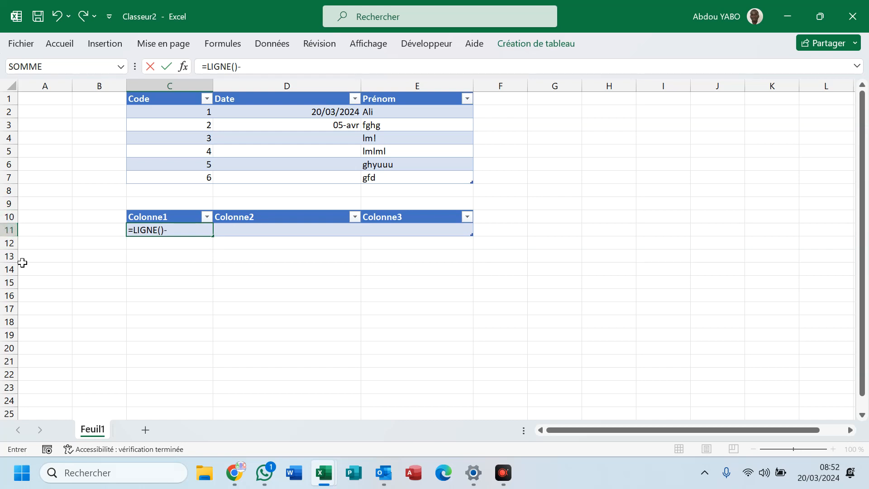
type("-10")
Step: Prefix the numbering formula in C11 with the text MS0, making it ="MS0"&LIGNE()-10, and validate it
key("F2")
key("Home")
key("Right")
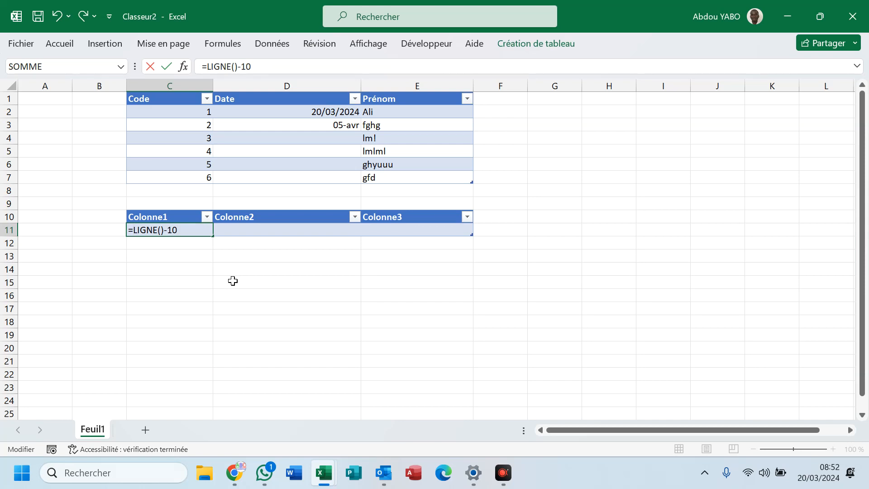
type("\"")
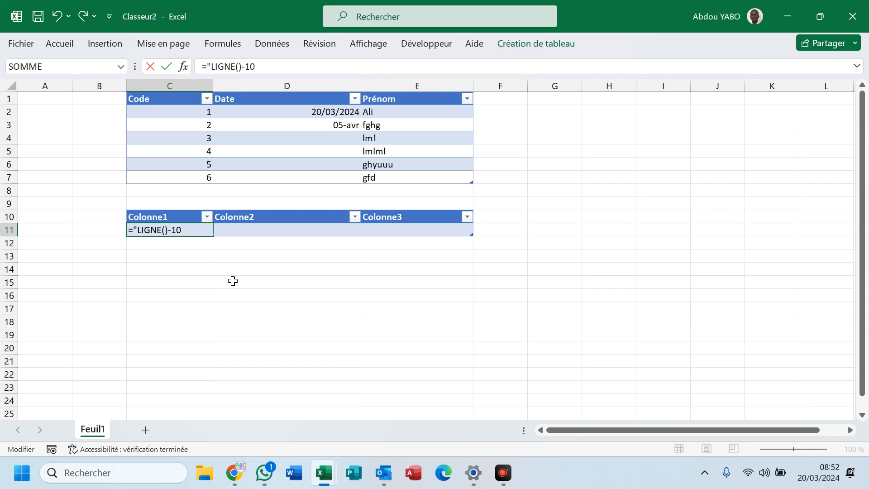
type("M")
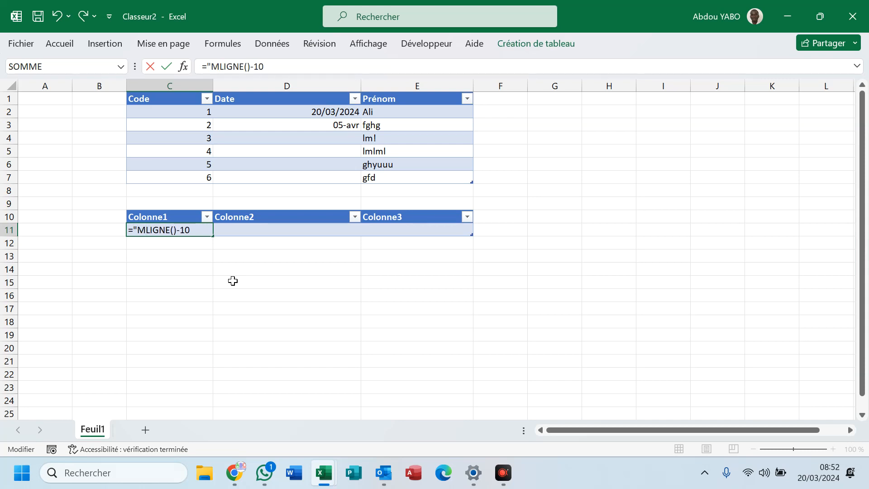
type("S")
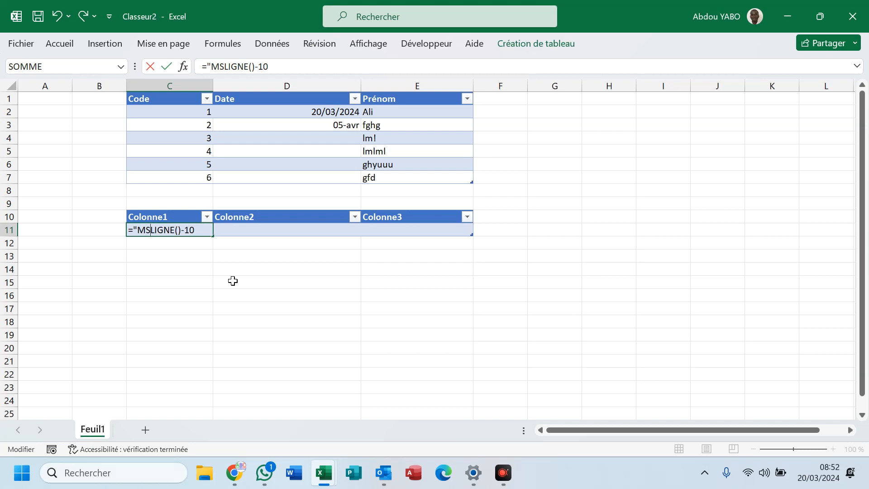
type("\"")
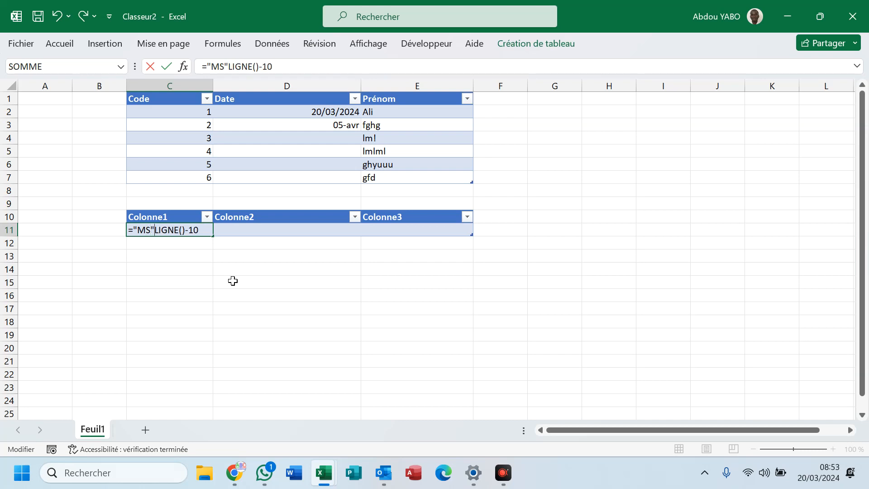
type("&")
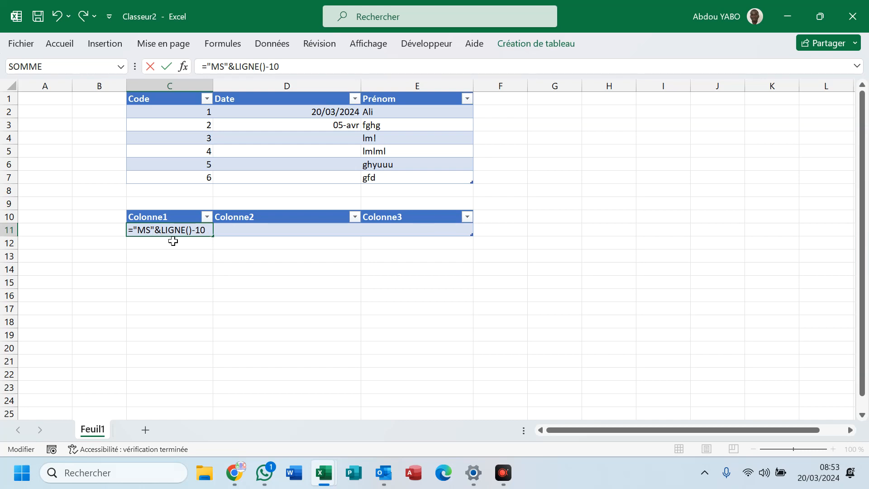
type("0")
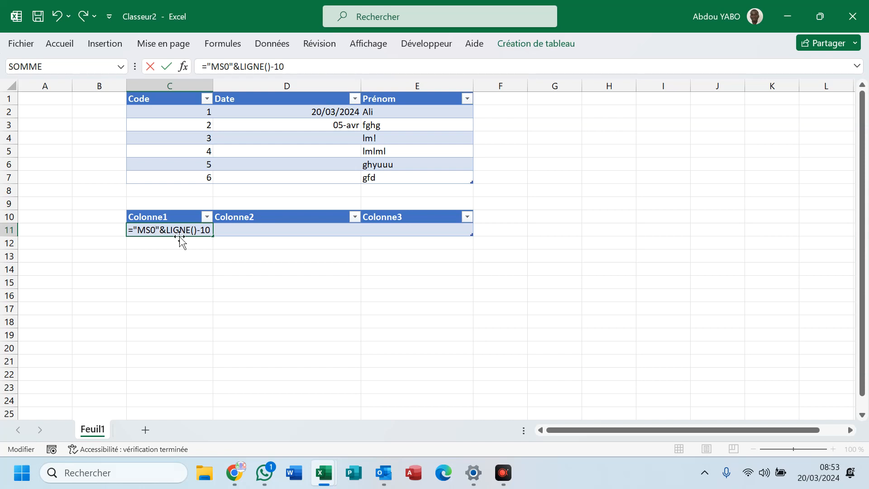
key("Return")
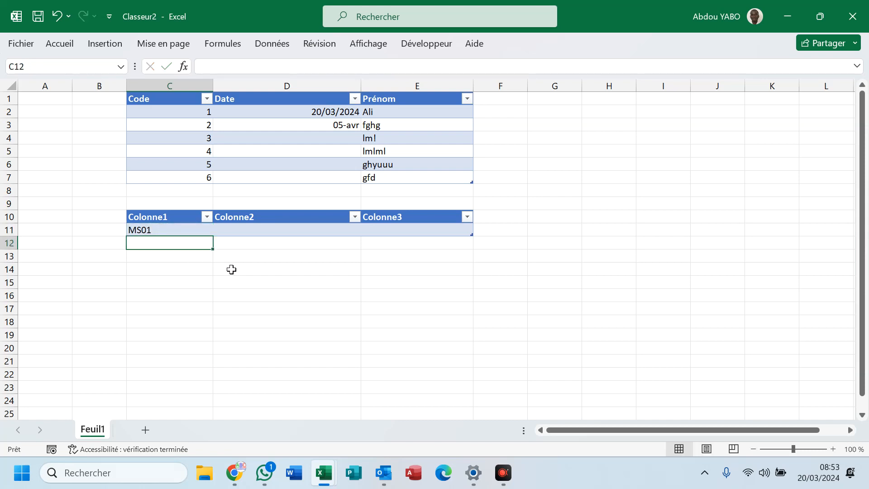
Step: Fill the second table's first row with vdvvdvdv in D11 and ddff in E11
left_click(188, 230)
left_click(262, 230)
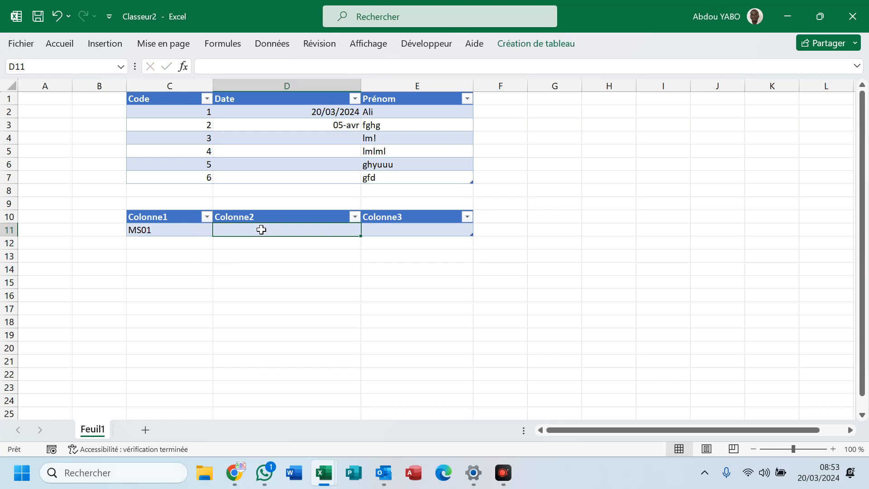
type("vdvvdvdv")
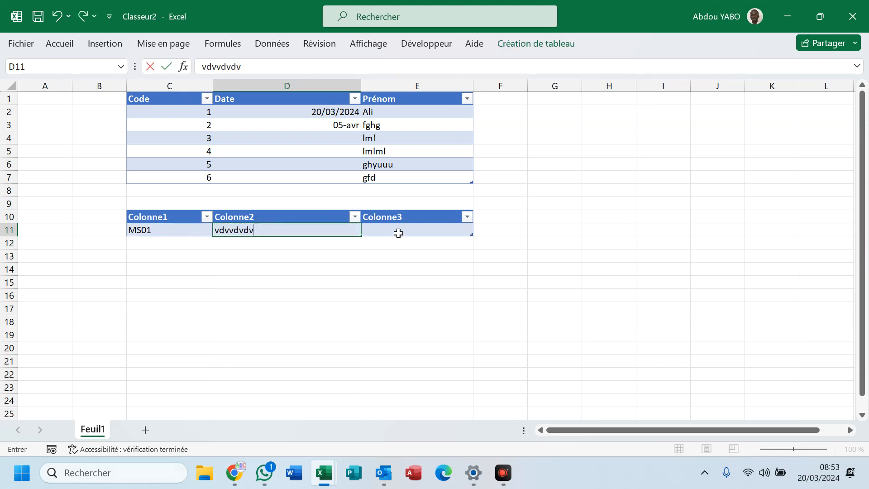
left_click(398, 229)
type("ddff")
Step: Add a second row to the lower table with dfdfd in D12 and grgrgr in E12
left_click(280, 245)
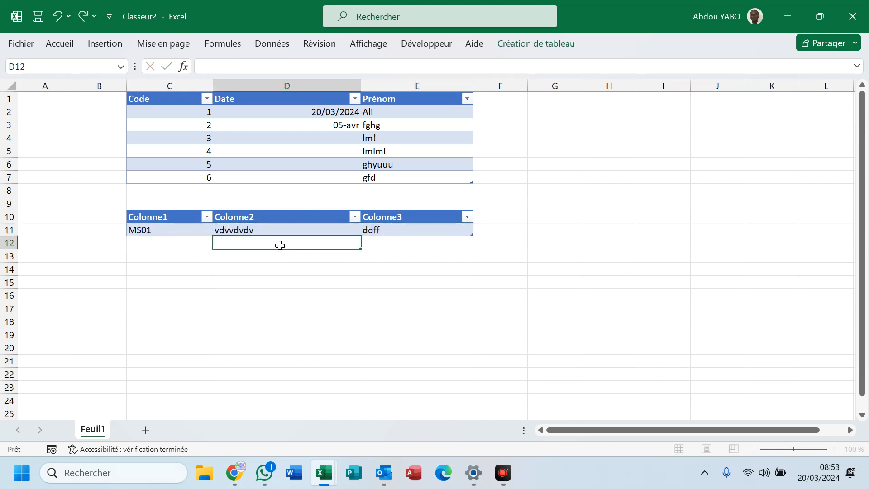
type("dfdfd")
left_click(271, 256)
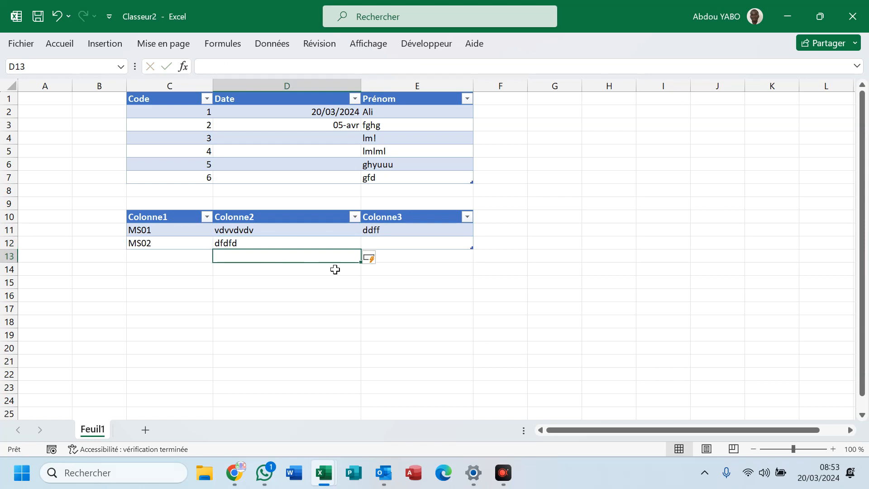
left_click(322, 240)
left_click(421, 243)
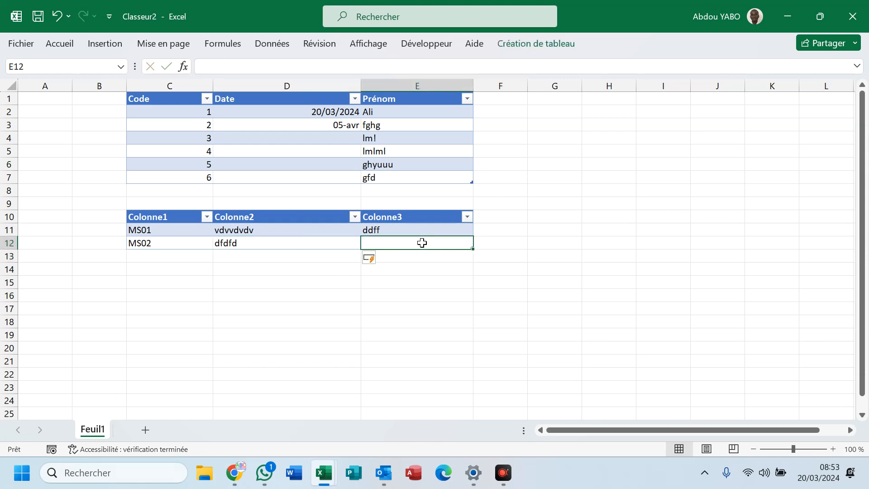
type("grgrgr")
Step: Add a third row to the lower table by entering rgrrtrt under Colonne2 in D13
left_click(327, 256)
type("rgrrtr")
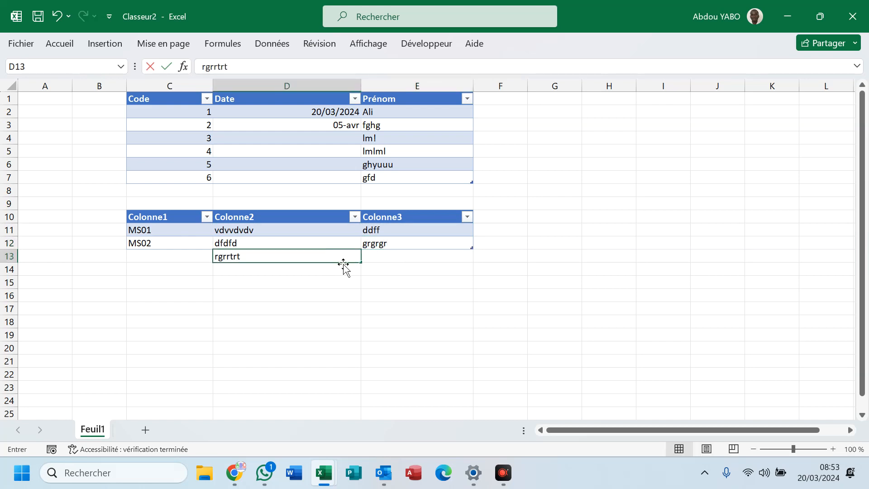
type("t")
left_click(382, 255)
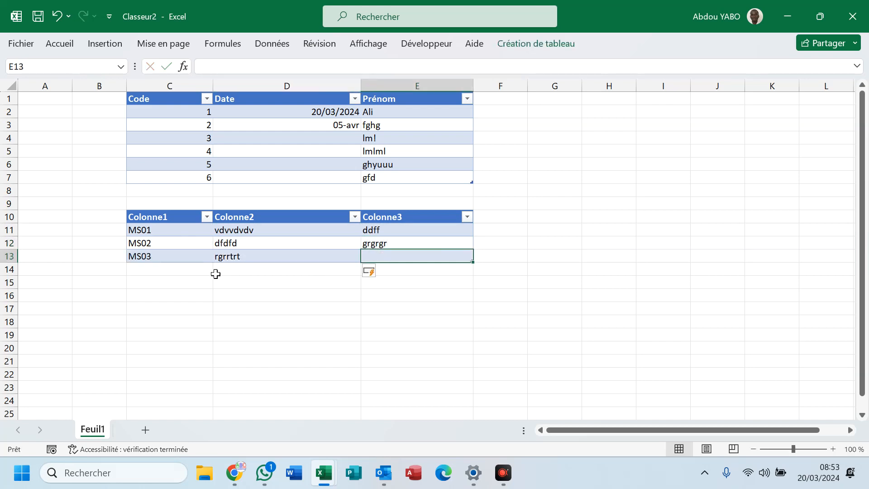
Step: Add a fourth row to the lower table by entering test under Colonne2 in D14
left_click(159, 270)
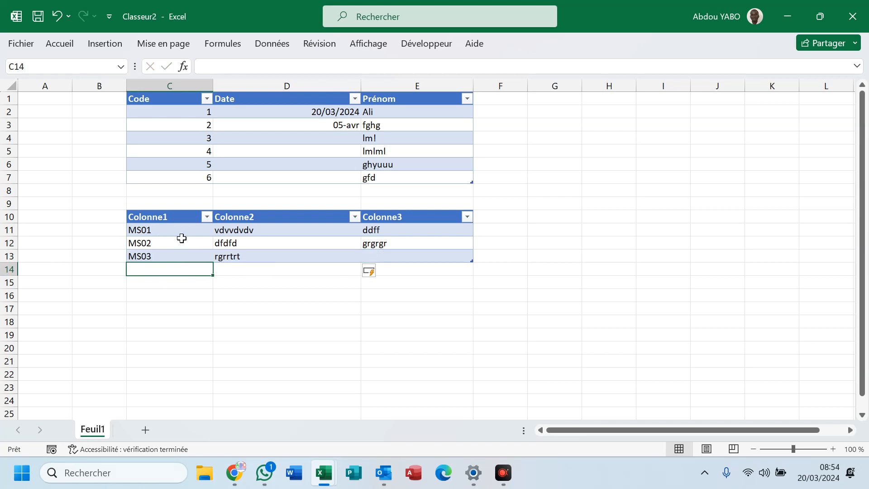
left_click(243, 267)
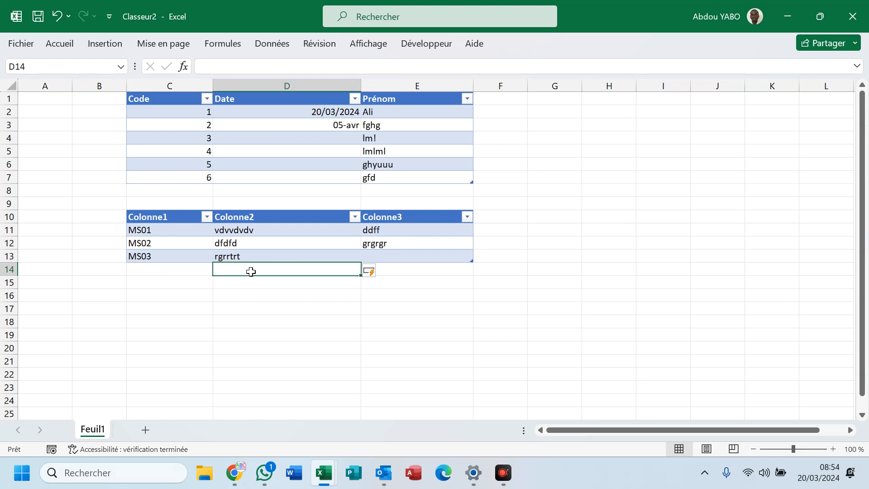
type("test")
left_click(277, 315)
left_click(443, 298)
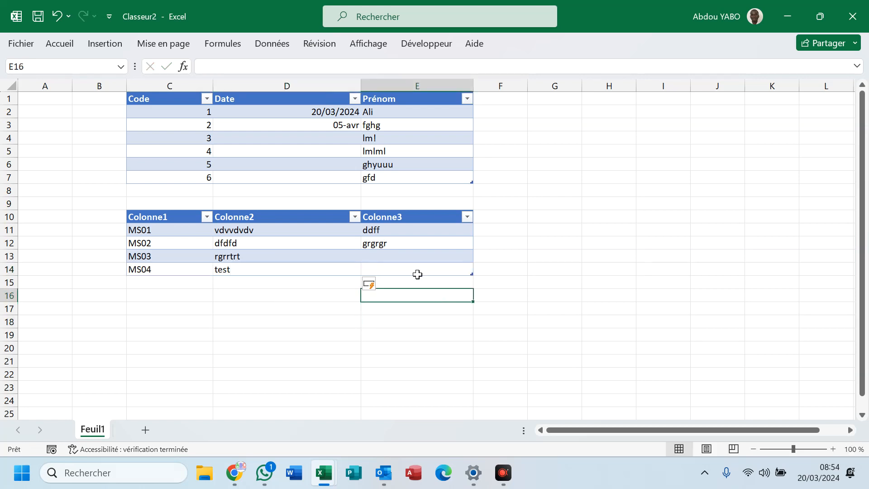